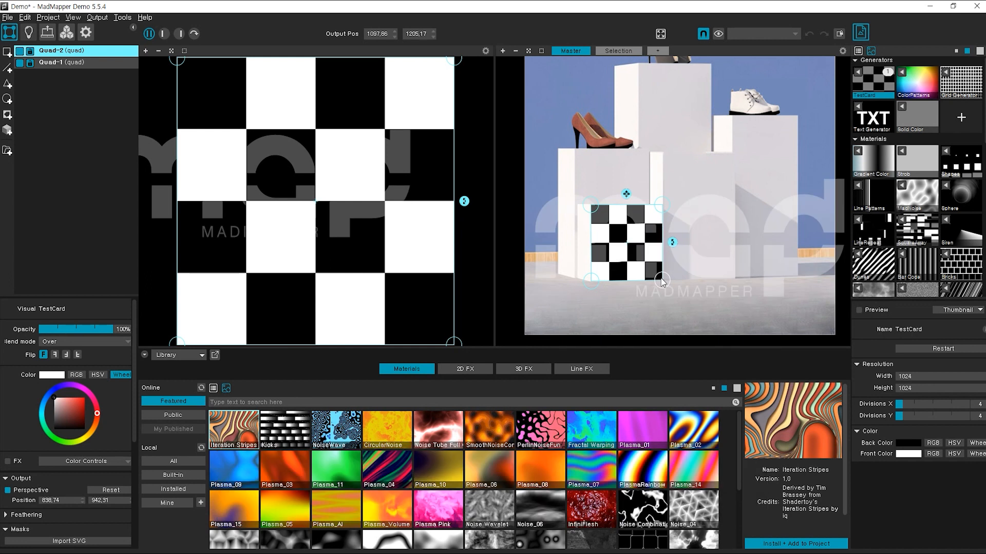
# Step: Add a new quad with the Grid Generator material and place it over the centre box in the output
pyautogui.click(8, 52)
pyautogui.click(956, 83)
pyautogui.click(945, 72)
pyautogui.scroll(-3, 740, 105)
pyautogui.moveTo(691, 63); pyautogui.dragTo(691, 144)
pyautogui.scroll(8, 752, 173)
pyautogui.moveTo(608, 148); pyautogui.dragTo(642, 122)
pyautogui.moveTo(638, 84); pyautogui.dragTo(662, 139)
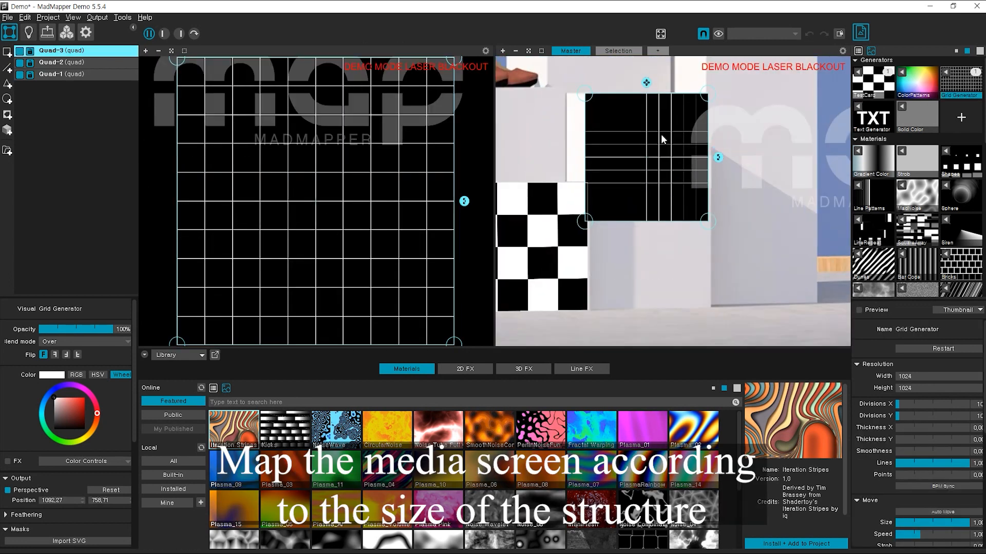
# Step: Turn off snapping and fit the grid quad's corners to the front face of the centre box
pyautogui.moveTo(593, 308); pyautogui.dragTo(600, 309)
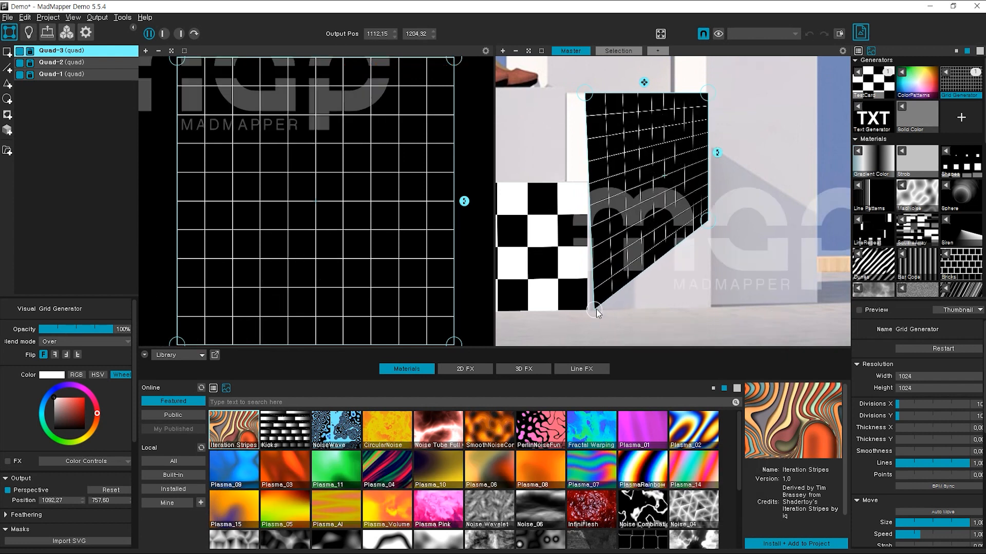
pyautogui.moveTo(588, 97); pyautogui.dragTo(596, 97)
pyautogui.moveTo(689, 149); pyautogui.dragTo(689, 150)
pyautogui.moveTo(592, 311); pyautogui.dragTo(591, 310)
pyautogui.click(702, 37)
pyautogui.moveTo(702, 220); pyautogui.dragTo(707, 308)
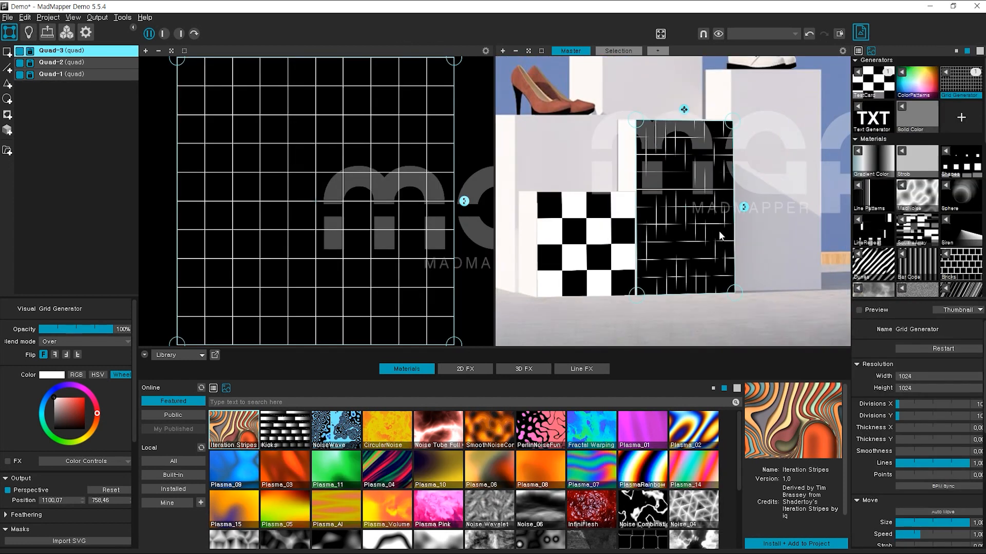
# Step: Assign the MadNoise material to the checkerboard quad on the front-left box
pyautogui.click(616, 235)
pyautogui.click(907, 195)
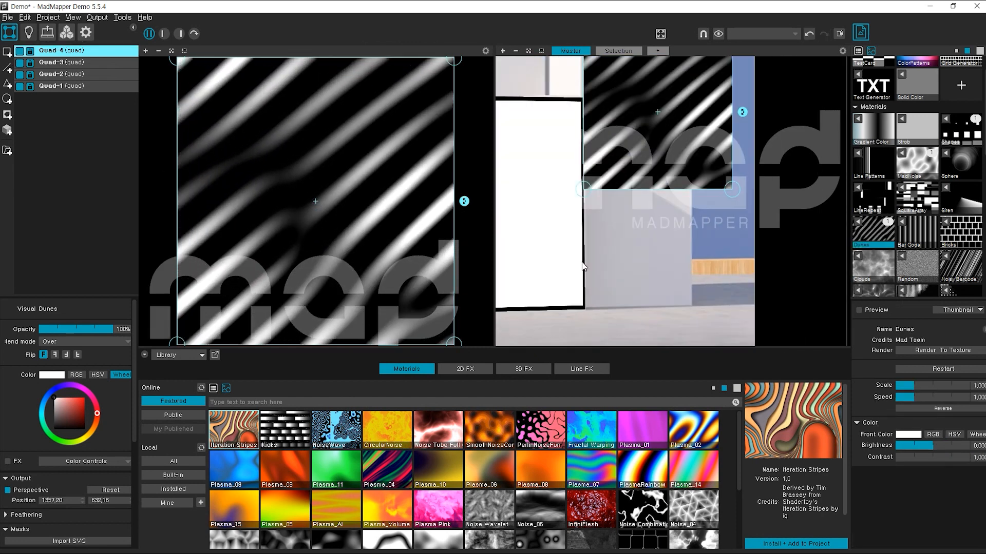
# Step: Fit the corners of the Dunes quad to the right box and of the Line Patterns quad to the left box
pyautogui.moveTo(714, 308); pyautogui.dragTo(691, 306)
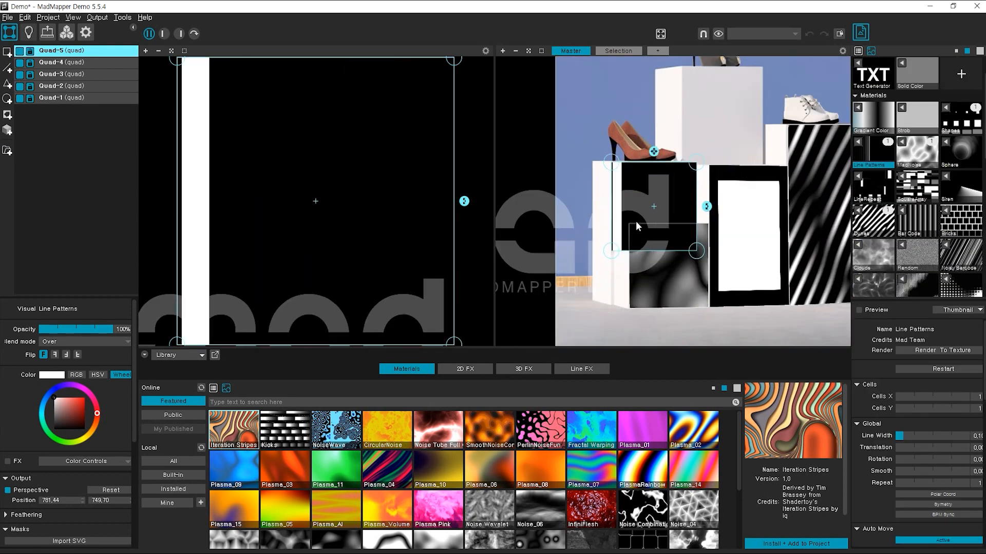
pyautogui.moveTo(696, 162)
pyautogui.mouseDown()
pyautogui.moveTo(684, 167)
pyautogui.moveTo(694, 165)
pyautogui.mouseUp()
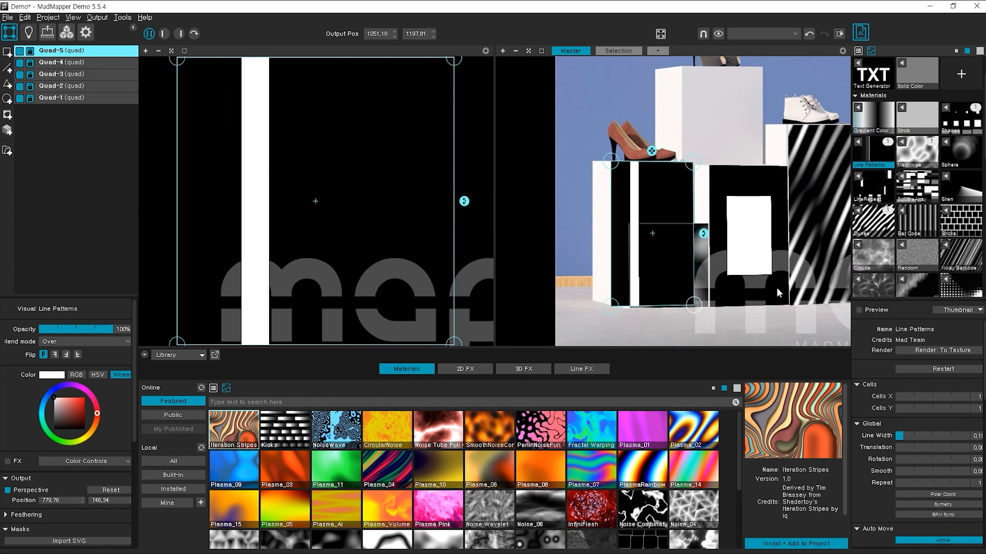
# Step: Add a mask layer with a quad shape and fit it over the area where the Line Patterns and MadNoise quads overlap
pyautogui.click(8, 115)
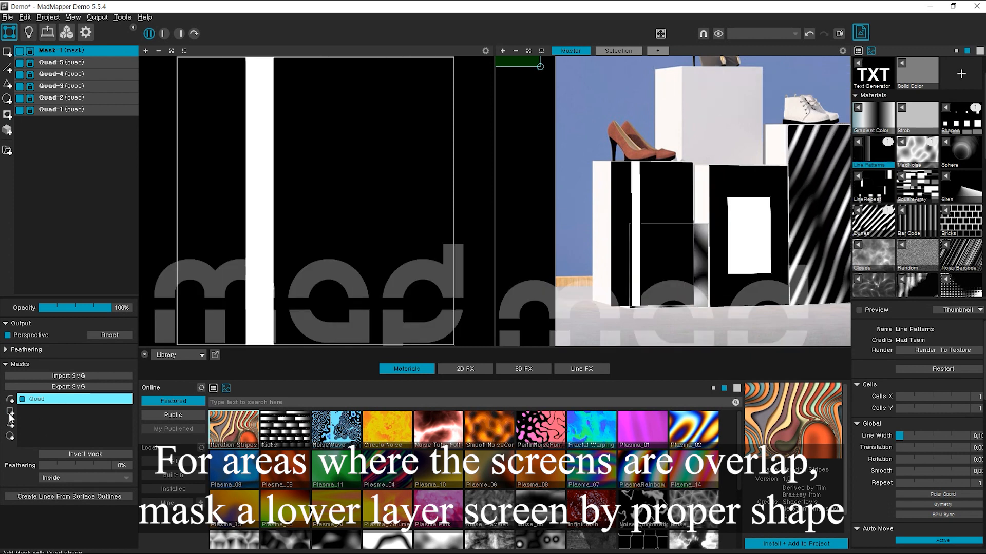
pyautogui.scroll(-6, 583, 126)
pyautogui.moveTo(559, 96); pyautogui.dragTo(605, 160)
pyautogui.scroll(8, 603, 154)
pyautogui.moveTo(626, 212); pyautogui.dragTo(644, 235)
pyautogui.moveTo(712, 325); pyautogui.dragTo(667, 301)
pyautogui.moveTo(713, 163); pyautogui.dragTo(666, 164)
# Step: Move the MadNoise quad to the top of the layer order, above the mask
pyautogui.click(77, 109)
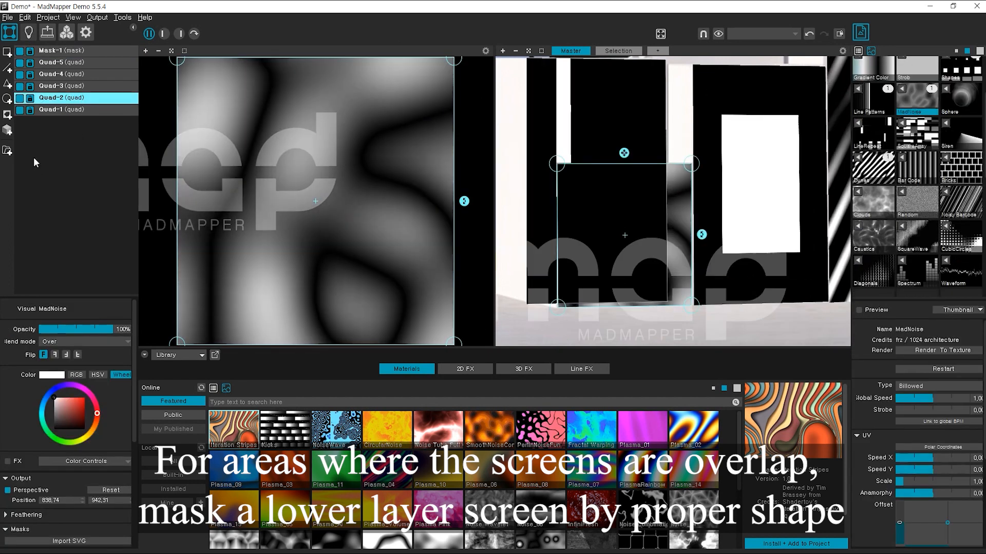
pyautogui.scroll(2, 737, 137)
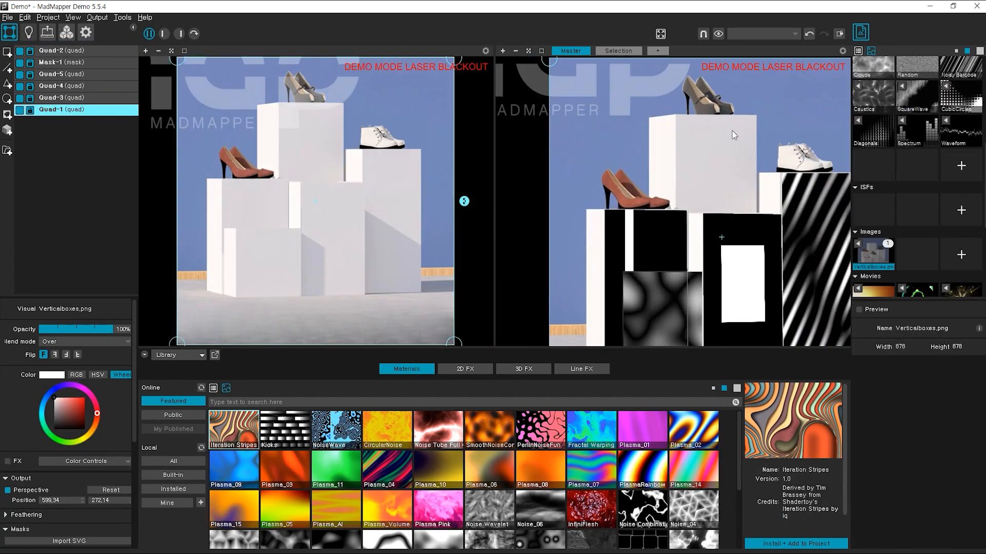
# Step: Add a new quad and assign the SquareWave material to it
pyautogui.scroll(-3, 581, 134)
pyautogui.scroll(1, 916, 174)
pyautogui.click(7, 53)
pyautogui.scroll(1, 914, 119)
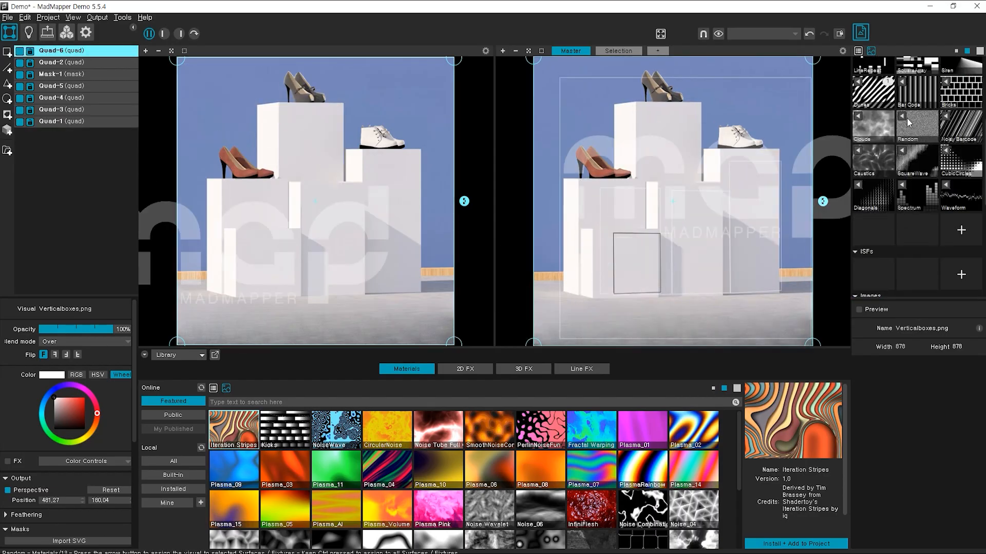
pyautogui.click(916, 159)
pyautogui.scroll(-5, 791, 107)
# Step: Move the SquareWave quad onto the tallest box and fit its corners to the front face, extending down behind the lower boxes
pyautogui.moveTo(819, 156); pyautogui.dragTo(754, 156)
pyautogui.scroll(6, 737, 118)
pyautogui.scroll(3, 734, 114)
pyautogui.moveTo(687, 238); pyautogui.dragTo(712, 159)
pyautogui.moveTo(782, 96); pyautogui.dragTo(766, 96)
pyautogui.moveTo(783, 216); pyautogui.dragTo(767, 286)
pyautogui.moveTo(667, 216); pyautogui.dragTo(668, 289)
pyautogui.moveTo(768, 293); pyautogui.dragTo(767, 289)
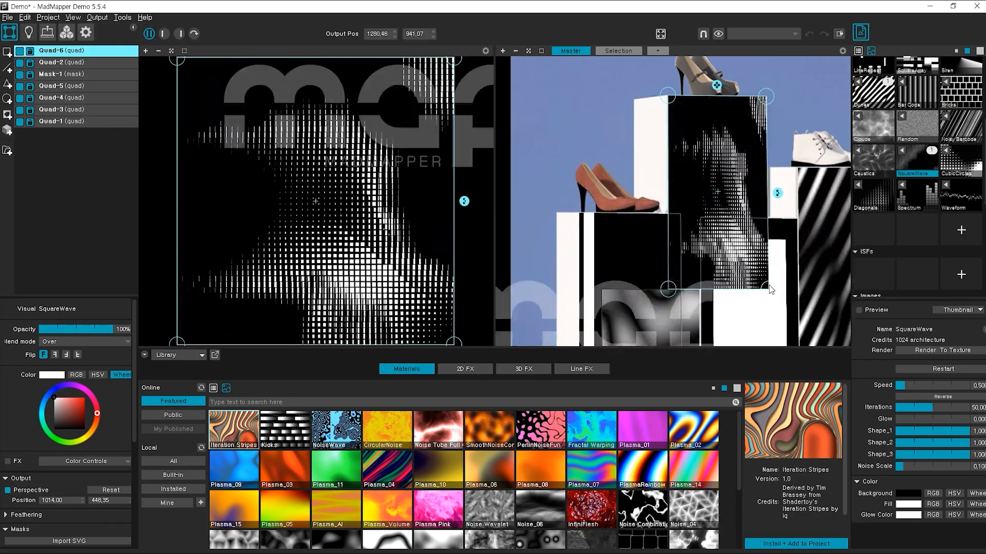
# Step: Add a quad mask to the SquareWave quad and shape it over the narrow strip overlapping the left box
pyautogui.scroll(-5, 11, 492)
pyautogui.click(10, 397)
pyautogui.moveTo(704, 177); pyautogui.dragTo(679, 247)
pyautogui.moveTo(719, 309); pyautogui.dragTo(767, 288)
pyautogui.moveTo(766, 213); pyautogui.dragTo(767, 216)
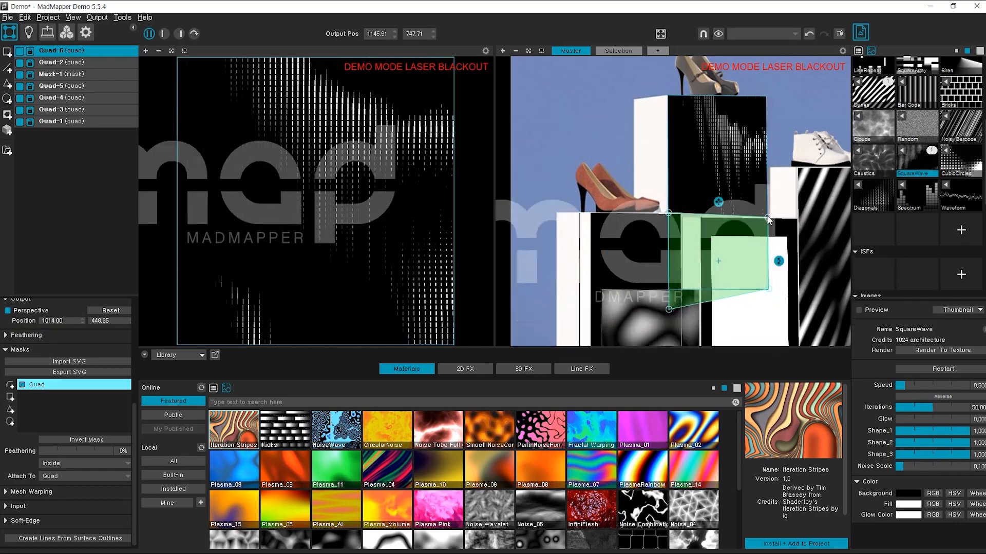
pyautogui.moveTo(671, 310); pyautogui.dragTo(670, 289)
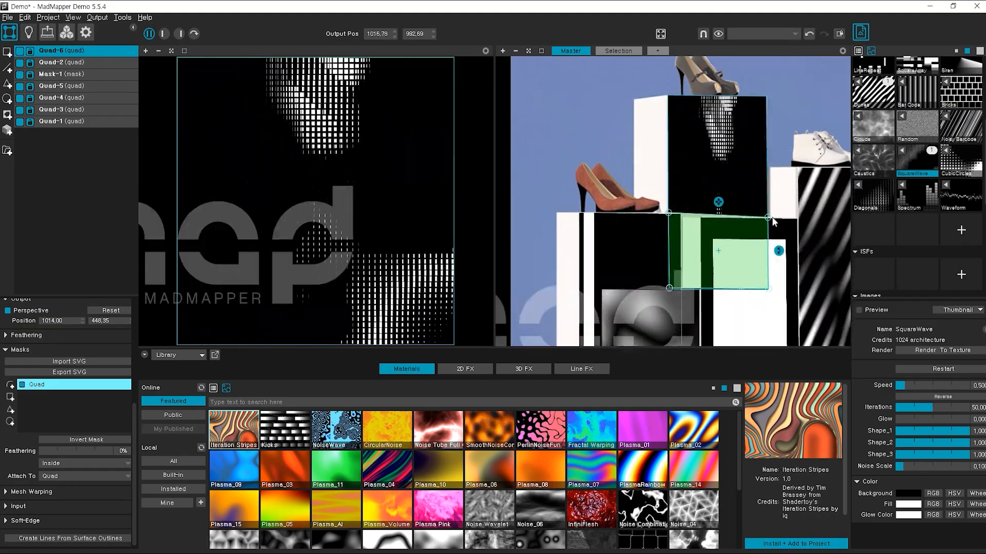
pyautogui.moveTo(769, 216); pyautogui.dragTo(679, 215)
pyautogui.moveTo(769, 290); pyautogui.dragTo(682, 290)
# Step: Add a second quad mask to the SquareWave quad and fit it over the area overlapping the centre Shapes quad
pyautogui.click(11, 397)
pyautogui.moveTo(721, 199); pyautogui.dragTo(728, 271)
pyautogui.moveTo(749, 216); pyautogui.dragTo(767, 216)
pyautogui.moveTo(750, 313); pyautogui.dragTo(768, 288)
pyautogui.moveTo(705, 311); pyautogui.dragTo(700, 288)
pyautogui.click(792, 308)
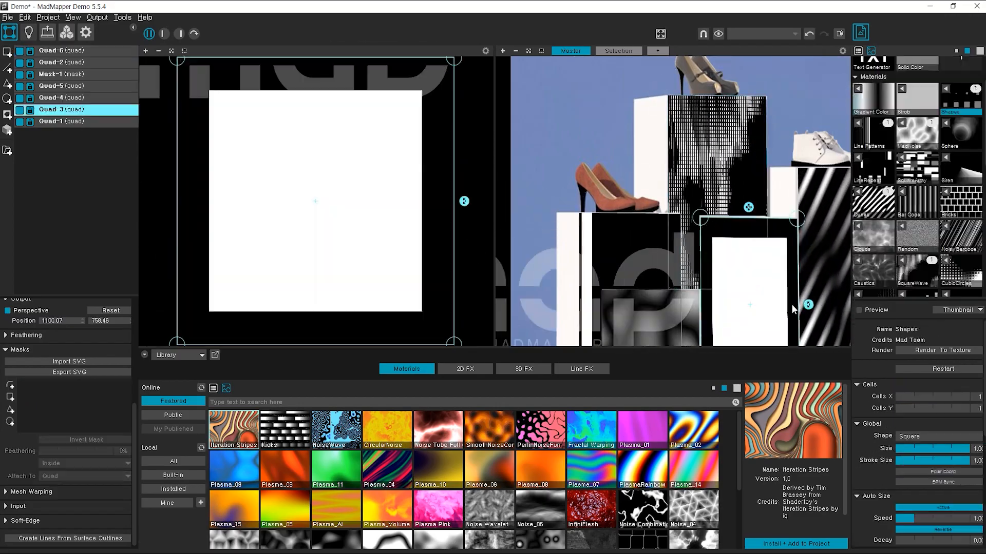
pyautogui.click(768, 76)
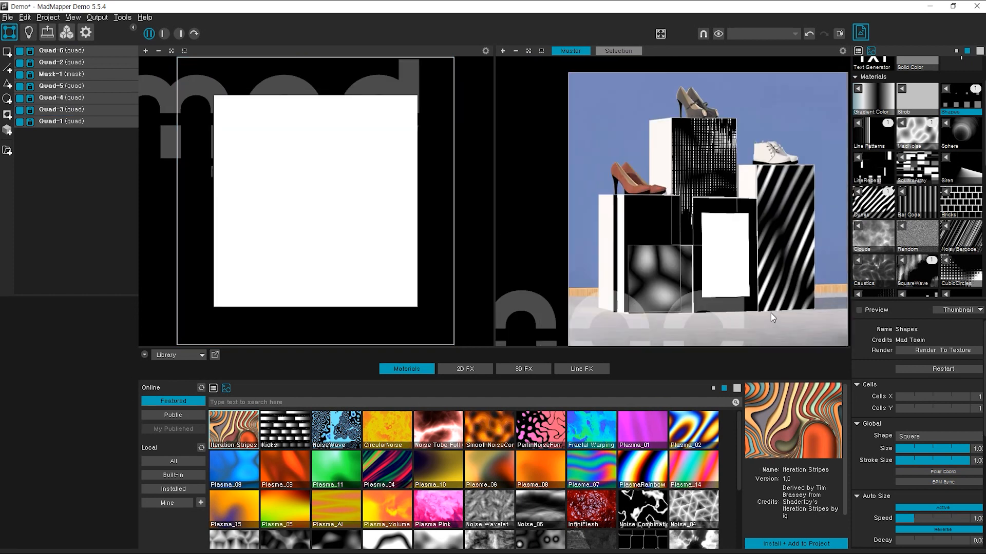
# Step: Add a quad mask to the Line Patterns quad and fit it over the area overlapping the front-left MadNoise box
pyautogui.click(621, 221)
pyautogui.scroll(-5, 62, 500)
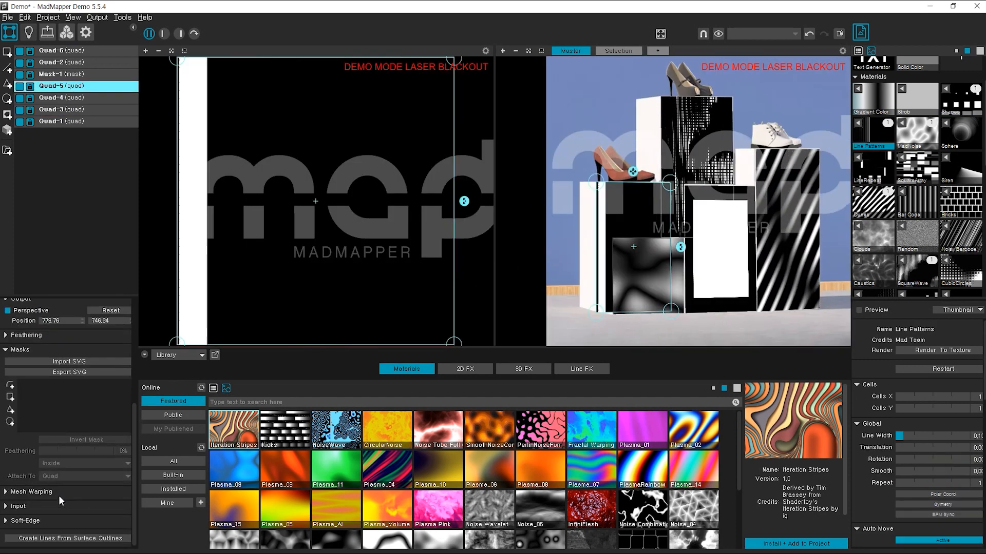
pyautogui.click(10, 398)
pyautogui.scroll(5, 610, 274)
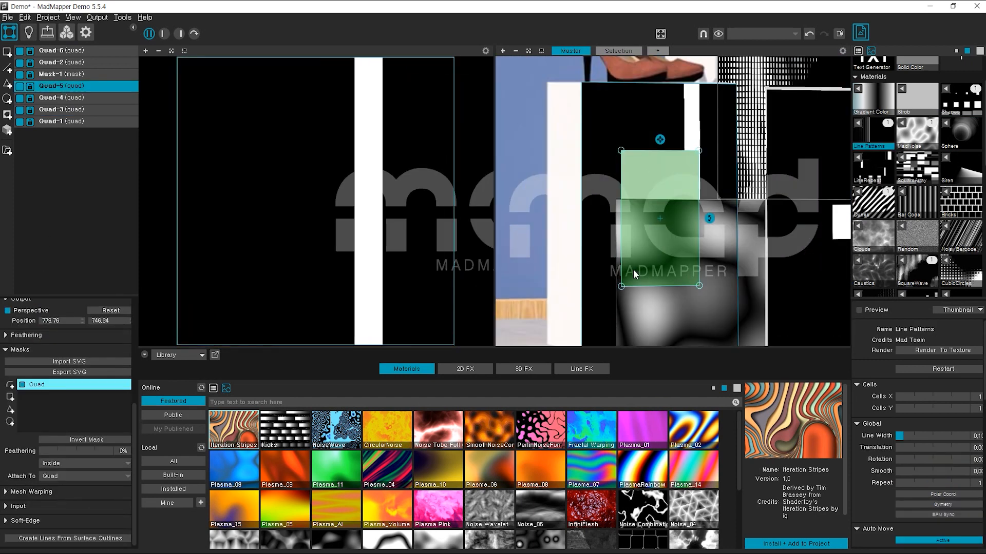
pyautogui.moveTo(634, 271); pyautogui.dragTo(550, 320)
pyautogui.scroll(-4, 663, 280)
pyautogui.scroll(4, 644, 249)
pyautogui.moveTo(643, 288); pyautogui.dragTo(643, 310)
pyautogui.moveTo(573, 288); pyautogui.dragTo(616, 308)
pyautogui.moveTo(573, 167); pyautogui.dragTo(617, 169)
# Step: Examine the MadNoise, Line Patterns and Shapes surfaces in the output for remaining overlaps
pyautogui.click(688, 336)
pyautogui.click(716, 202)
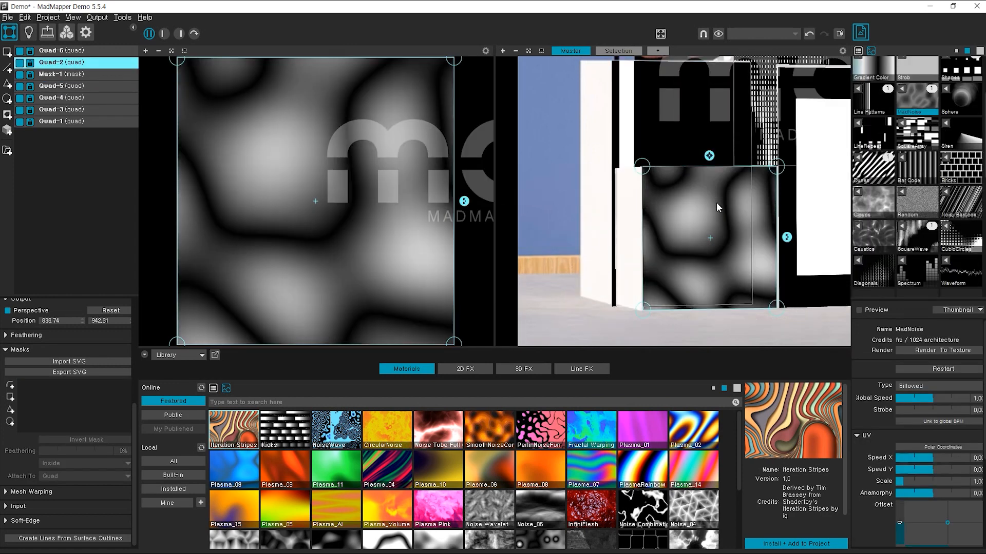
pyautogui.click(673, 137)
pyautogui.scroll(-4, 591, 201)
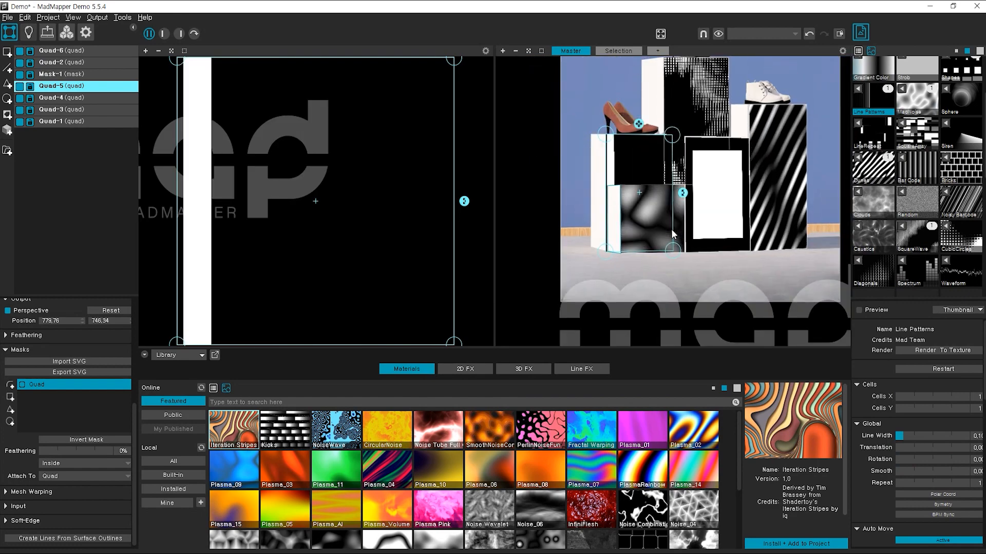
pyautogui.scroll(-2, 671, 229)
pyautogui.click(803, 231)
pyautogui.scroll(3, 601, 202)
pyautogui.click(731, 159)
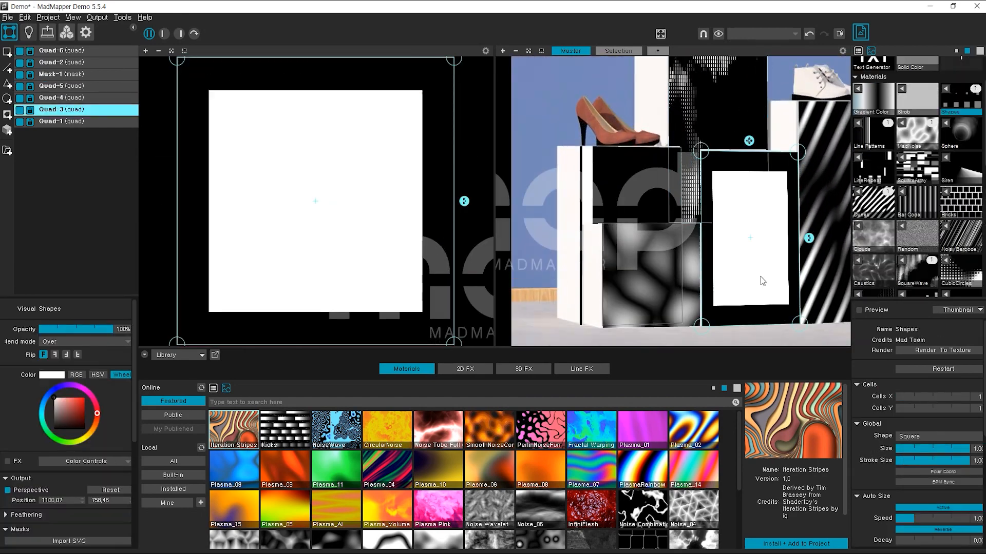
# Step: Add a third quad mask to the SquareWave quad and fit it over the gap between the left and centre boxes
pyautogui.scroll(-5, 52, 411)
pyautogui.click(40, 385)
pyautogui.click(37, 396)
pyautogui.click(10, 397)
pyautogui.scroll(3, 774, 187)
pyautogui.moveTo(692, 102); pyautogui.dragTo(675, 212)
pyautogui.moveTo(714, 278); pyautogui.dragTo(665, 242)
pyautogui.moveTo(714, 132); pyautogui.dragTo(665, 131)
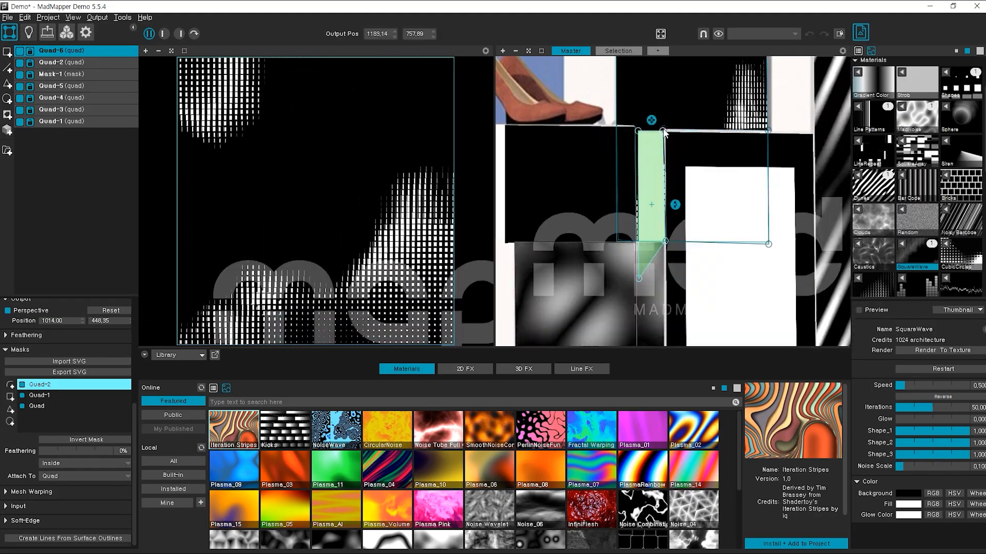
pyautogui.scroll(-4, 666, 133)
pyautogui.click(731, 254)
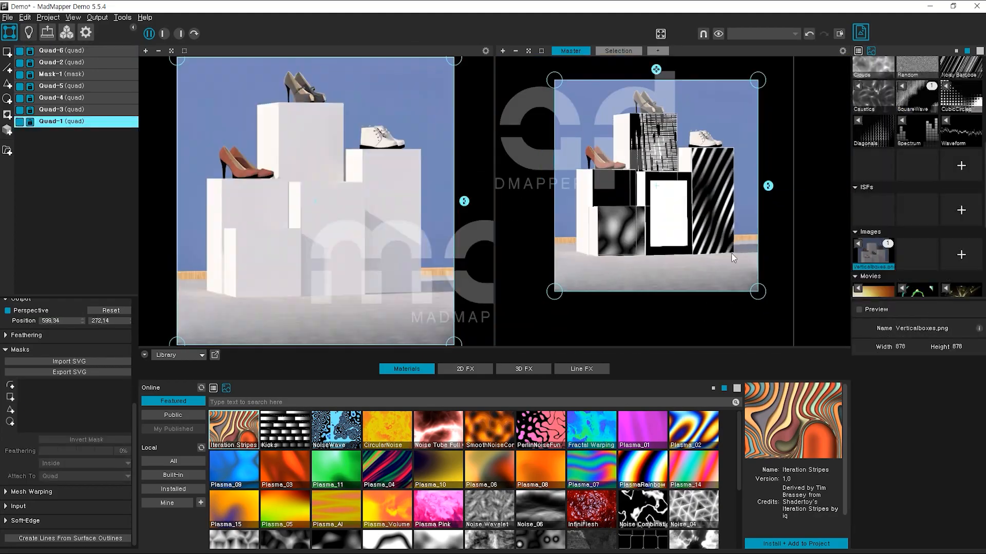
# Step: Adjust Line Patterns to thick diagonal stripes with 4 repeats and colour its quad yellow
pyautogui.scroll(1, 706, 254)
pyautogui.click(618, 193)
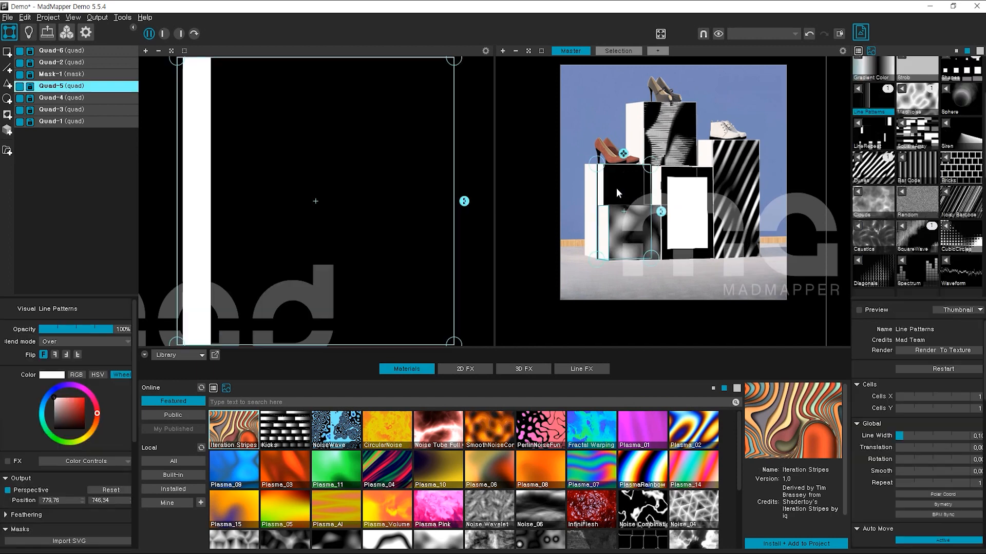
pyautogui.moveTo(904, 439); pyautogui.dragTo(910, 439)
pyautogui.moveTo(913, 445)
pyautogui.mouseDown()
pyautogui.moveTo(944, 445)
pyautogui.moveTo(897, 445)
pyautogui.moveTo(941, 463)
pyautogui.moveTo(927, 437)
pyautogui.mouseUp()
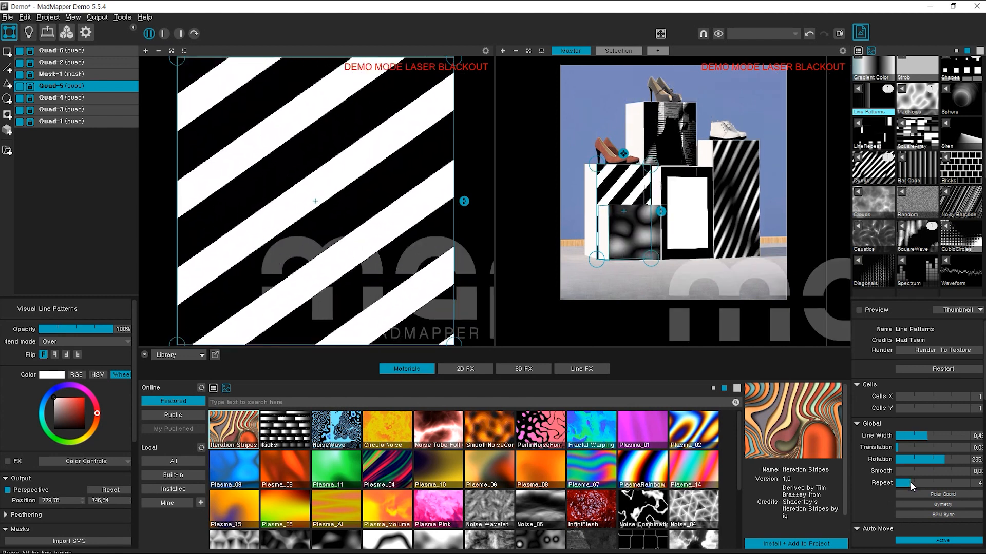
pyautogui.click(84, 440)
# Step: Colour the MadNoise quad cyan and raise the material's scale to about 2.4
pyautogui.click(633, 232)
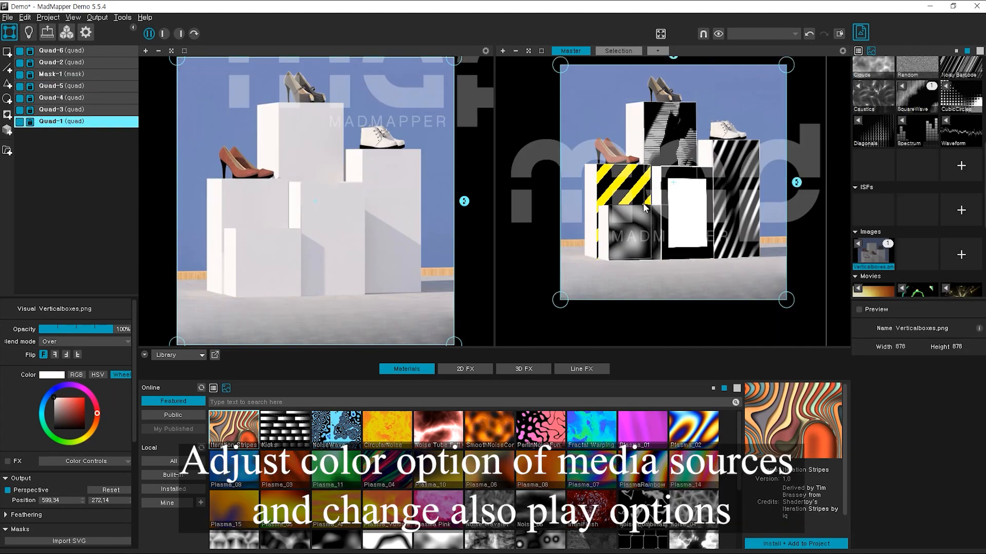
pyautogui.click(633, 232)
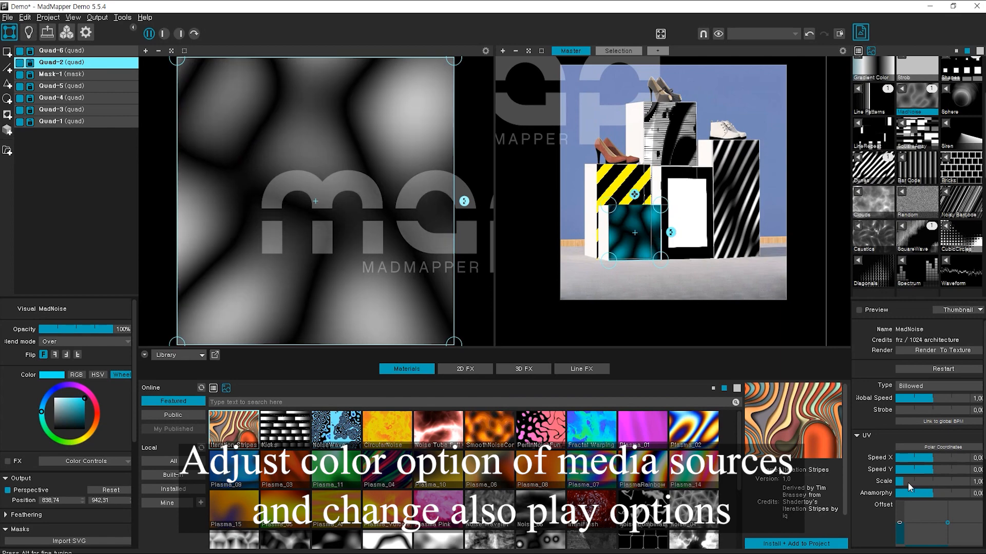
pyautogui.moveTo(909, 484); pyautogui.dragTo(920, 484)
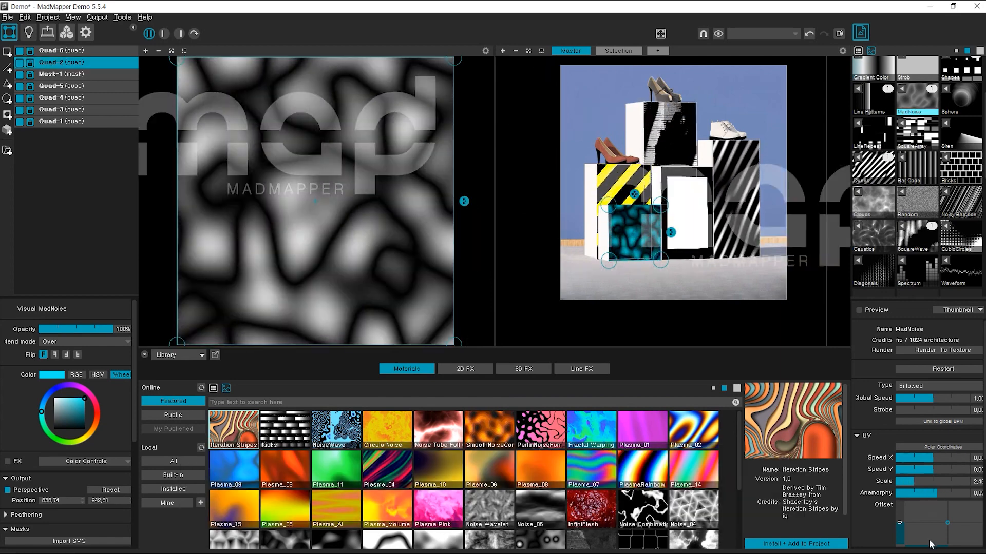
# Step: Colour the SquareWave quad green and set its speed to about 1.69, glow to 0.29 and noise scale to 0.56
pyautogui.click(669, 135)
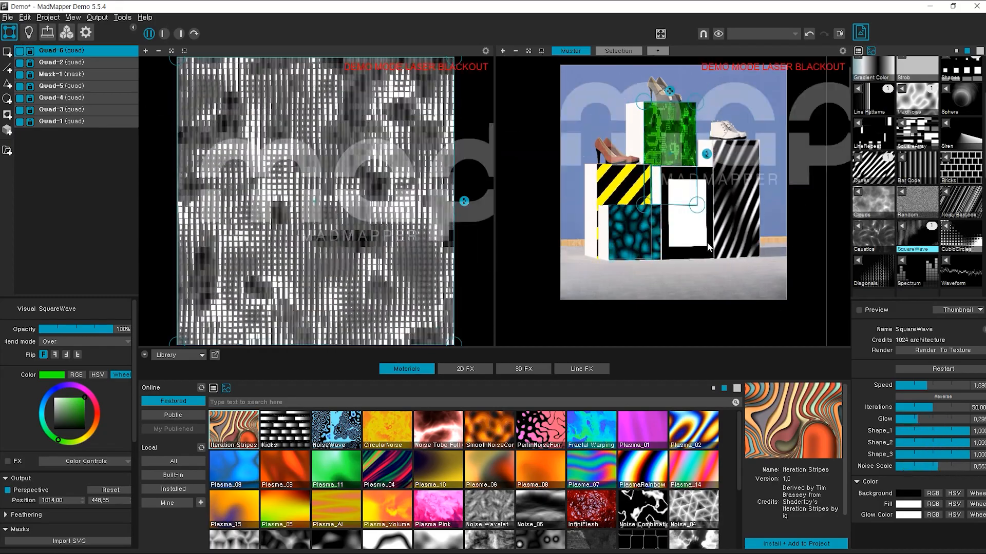
# Step: Colour the square Shapes quad pink and set its auto size speed to about 1.28 and decay to 0.58
pyautogui.click(706, 242)
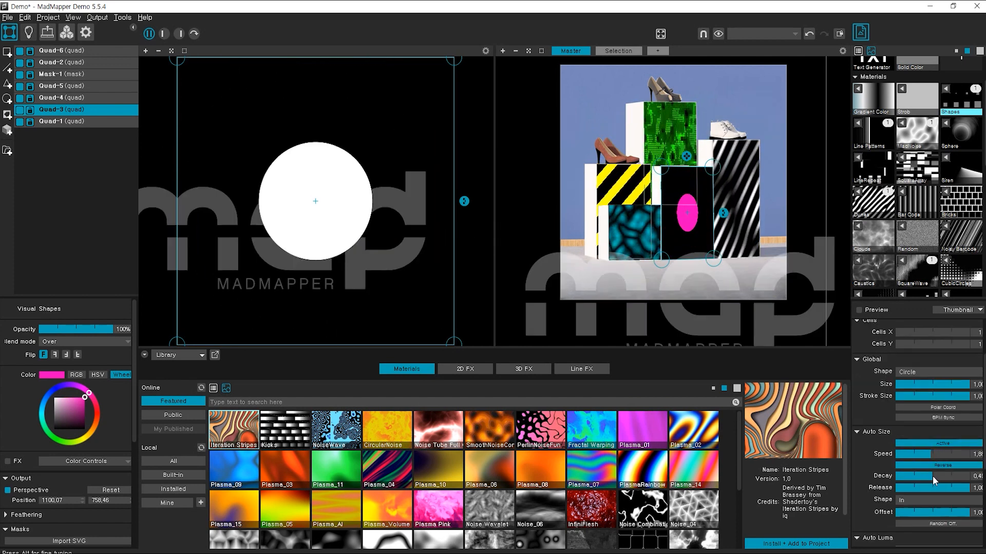
pyautogui.scroll(-2, 931, 526)
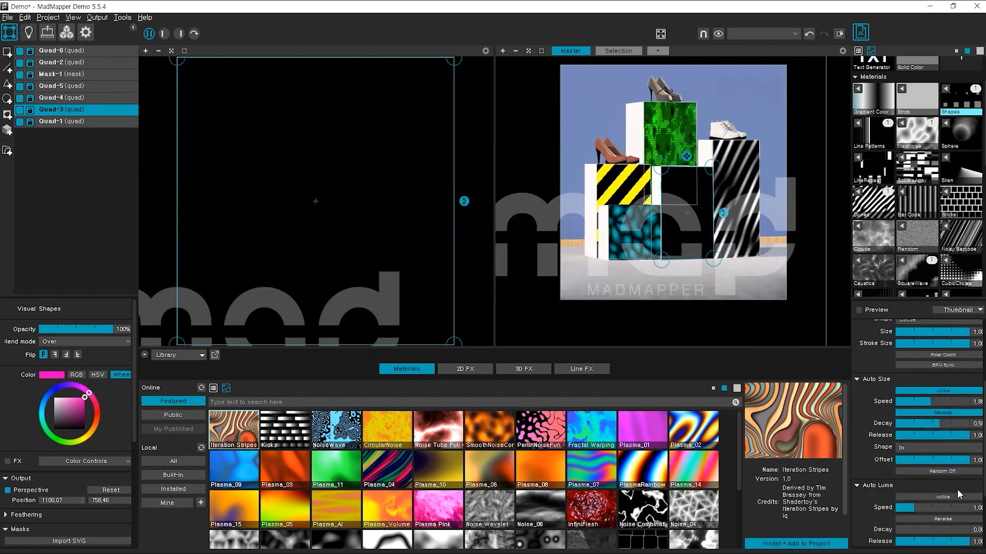
pyautogui.click(929, 427)
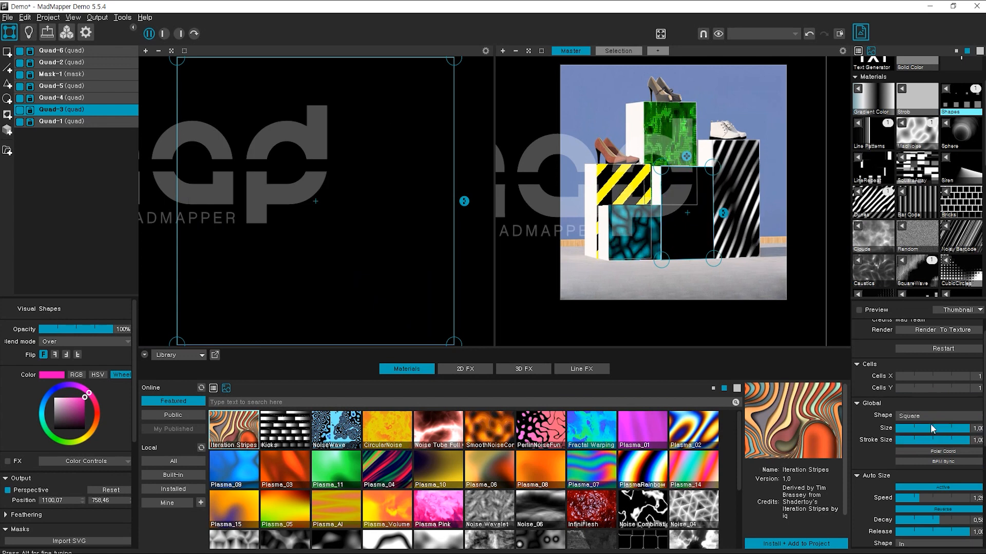
# Step: Set the Shapes material's back colour to purple and its auto luma decay to about 0.18
pyautogui.scroll(-4, 920, 508)
pyautogui.scroll(-1, 904, 502)
pyautogui.scroll(-1, 919, 508)
pyautogui.click(909, 519)
pyautogui.click(930, 488)
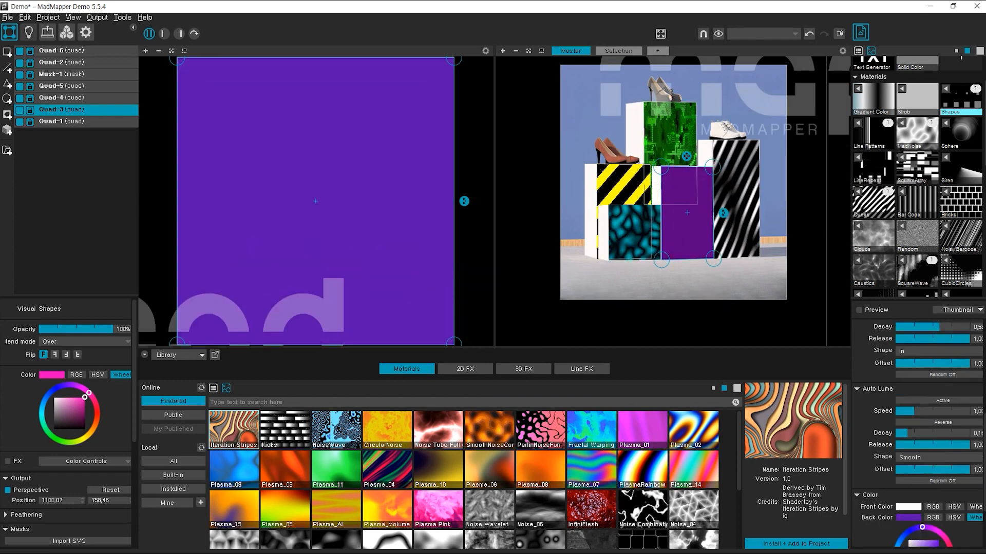
# Step: Colour the Dunes quad orange and set the material's scale to about 2.42 and speed to about 2.25
pyautogui.click(738, 202)
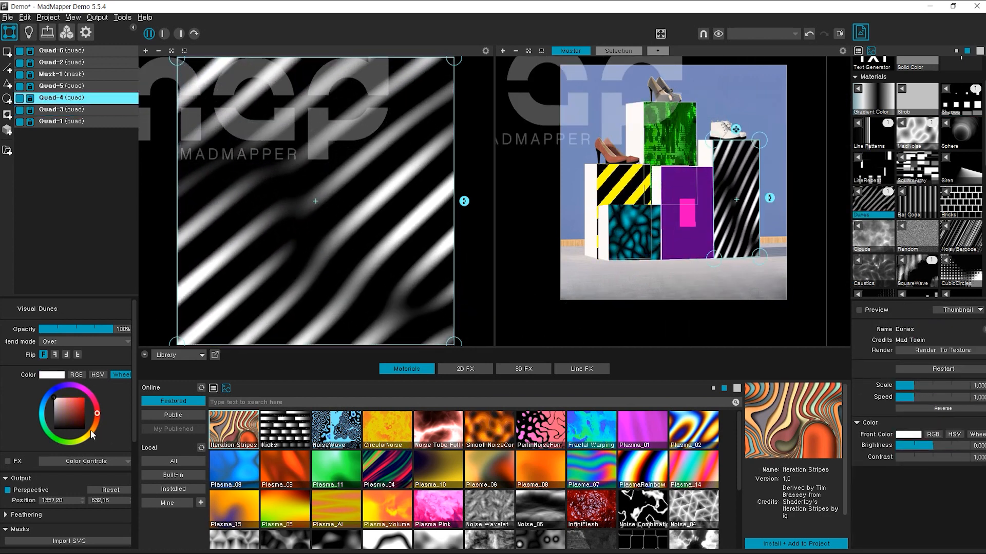
pyautogui.click(91, 430)
pyautogui.click(942, 383)
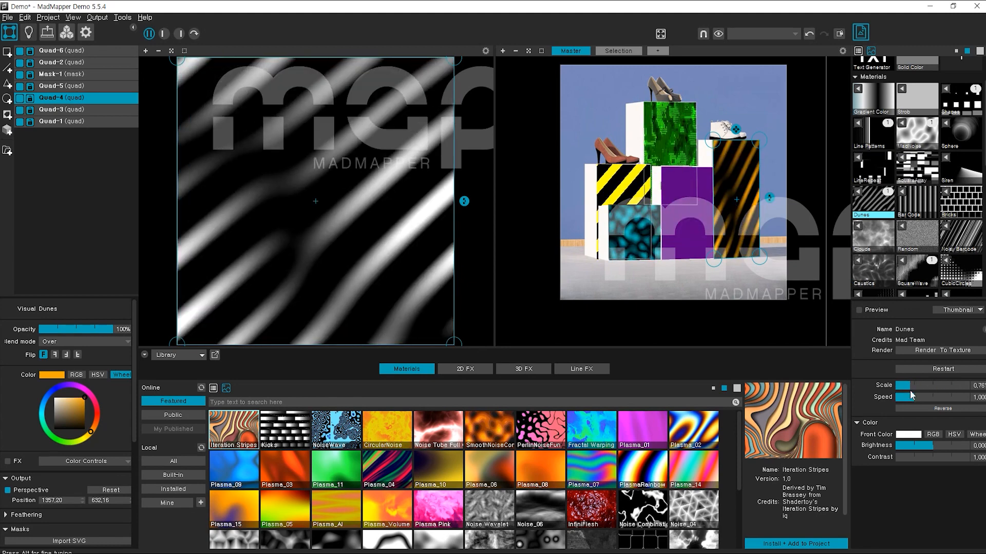
pyautogui.click(941, 384)
pyautogui.click(946, 398)
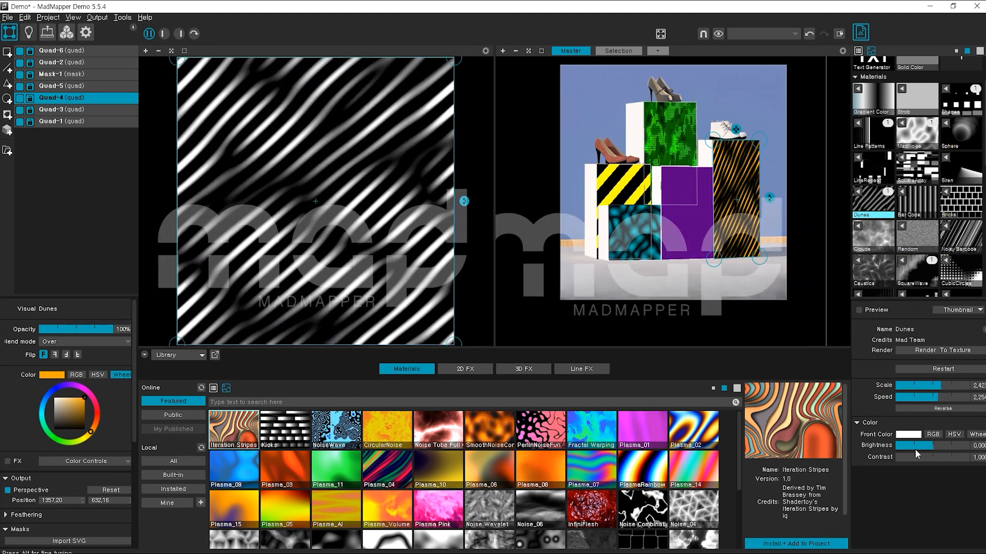
# Step: Set the brightness of the Dunes material to about 0.01
pyautogui.click(944, 445)
pyautogui.click(931, 446)
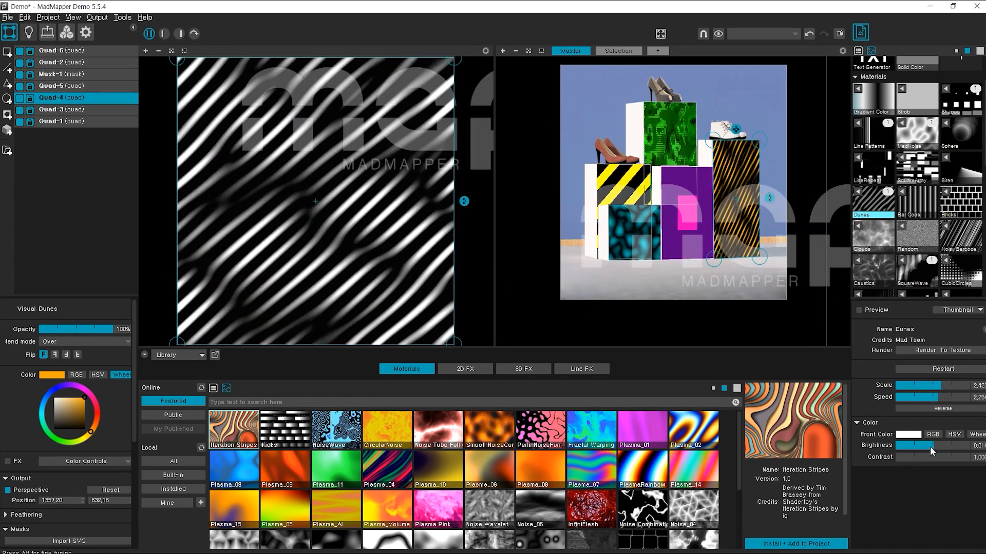
# Step: Add a quad with the Clouds material at 59% opacity and fit it over the back wall down to the floor line
pyautogui.moveTo(796, 118); pyautogui.dragTo(759, 144)
pyautogui.moveTo(762, 236); pyautogui.dragTo(770, 233)
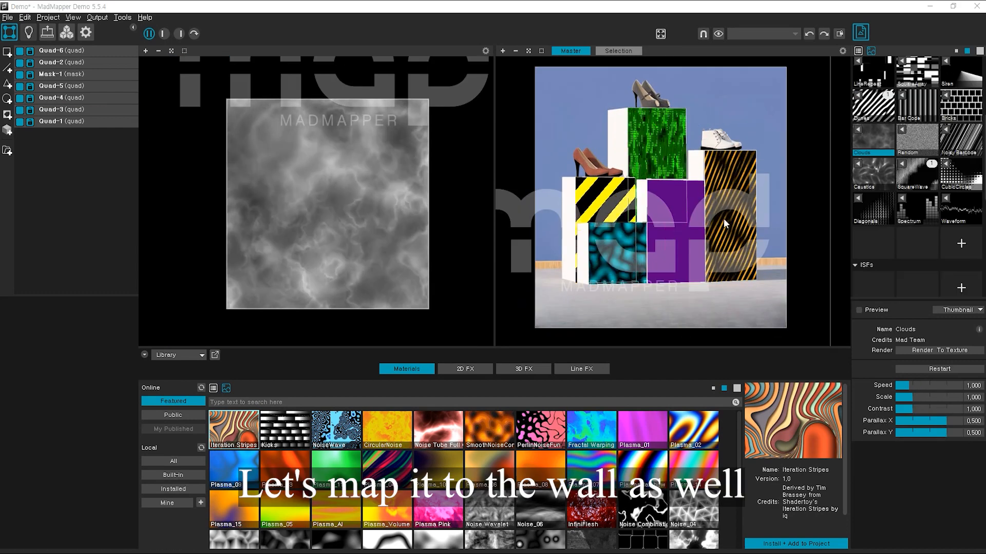
pyautogui.click(7, 51)
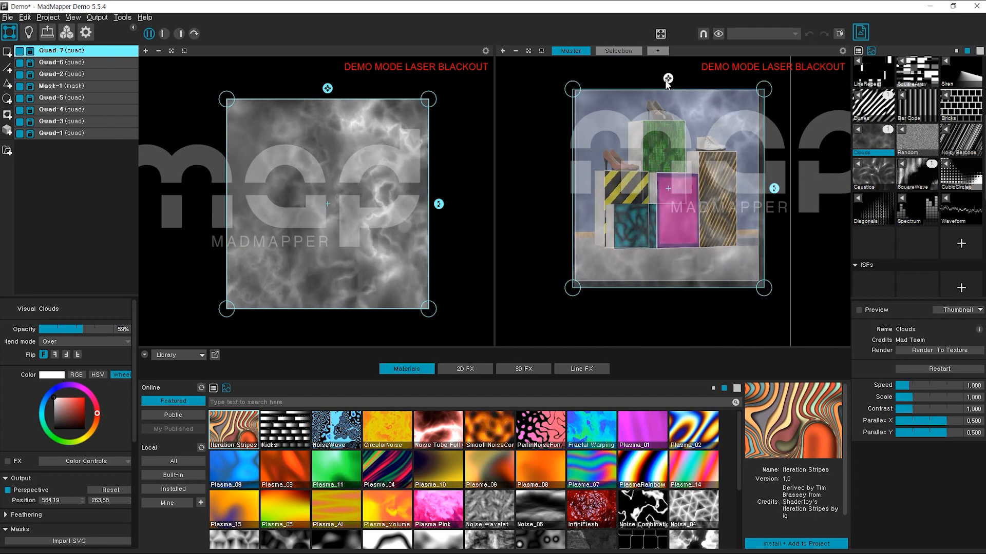
pyautogui.scroll(5, 639, 209)
pyautogui.moveTo(531, 330); pyautogui.dragTo(532, 250)
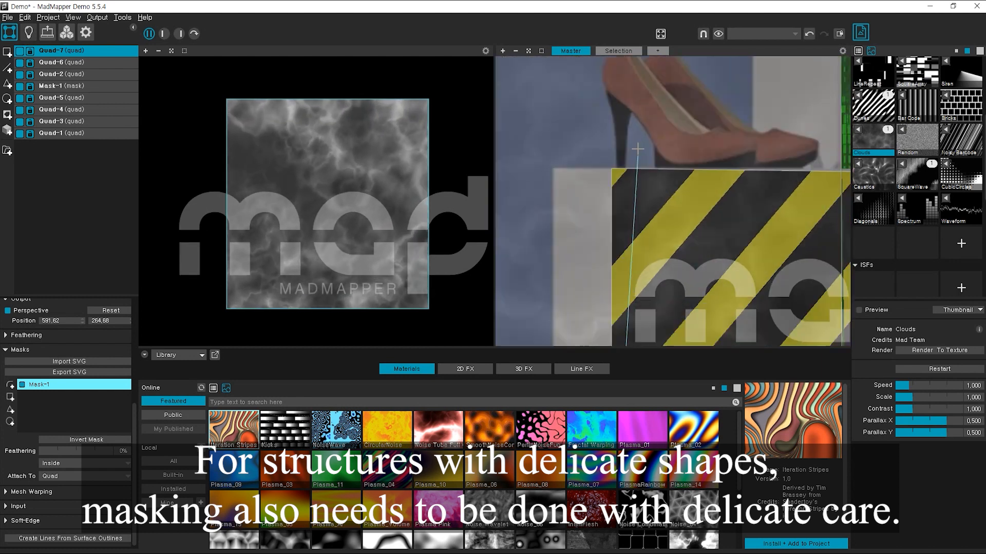
# Step: Trace a mask on the Clouds quad from the yellow-striped box's upper corner up along the red high-heeled shoe
pyautogui.scroll(3, 638, 149)
pyautogui.click(607, 175)
pyautogui.click(613, 174)
pyautogui.click(611, 141)
pyautogui.click(610, 111)
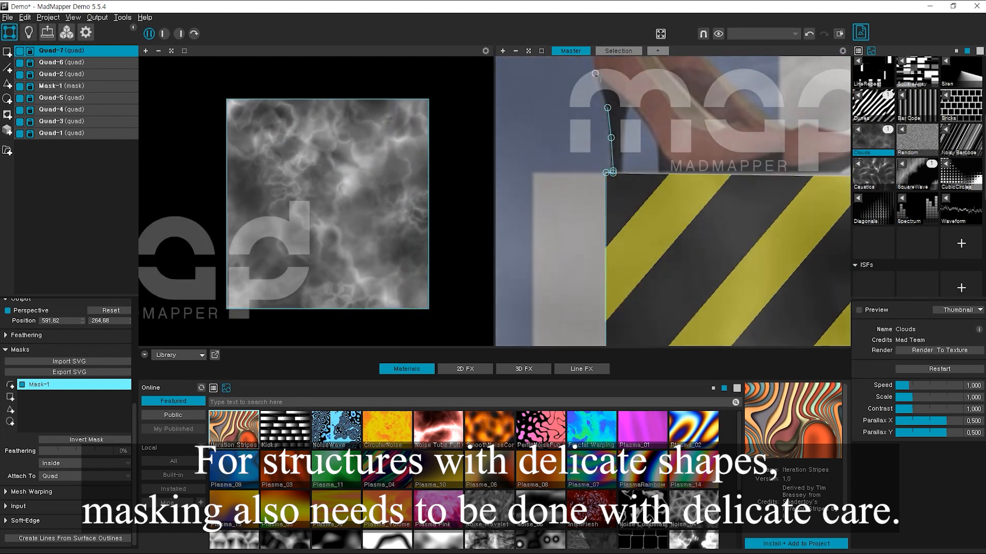
pyautogui.scroll(4, 598, 82)
pyautogui.click(598, 210)
pyautogui.click(594, 189)
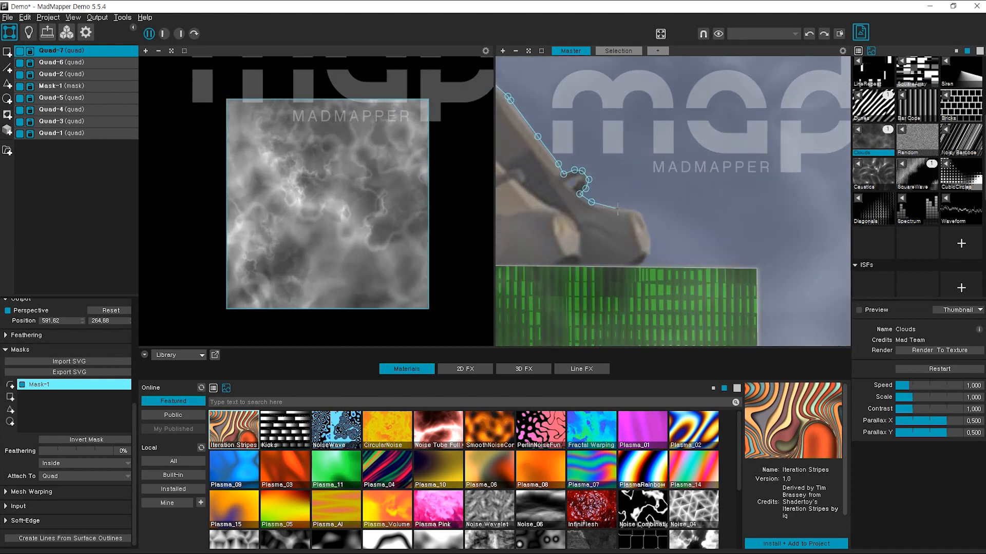
# Step: Continue the wall mask around the green box's upper corner and down its edge to the neighbouring box
pyautogui.click(756, 269)
pyautogui.scroll(-5, 754, 269)
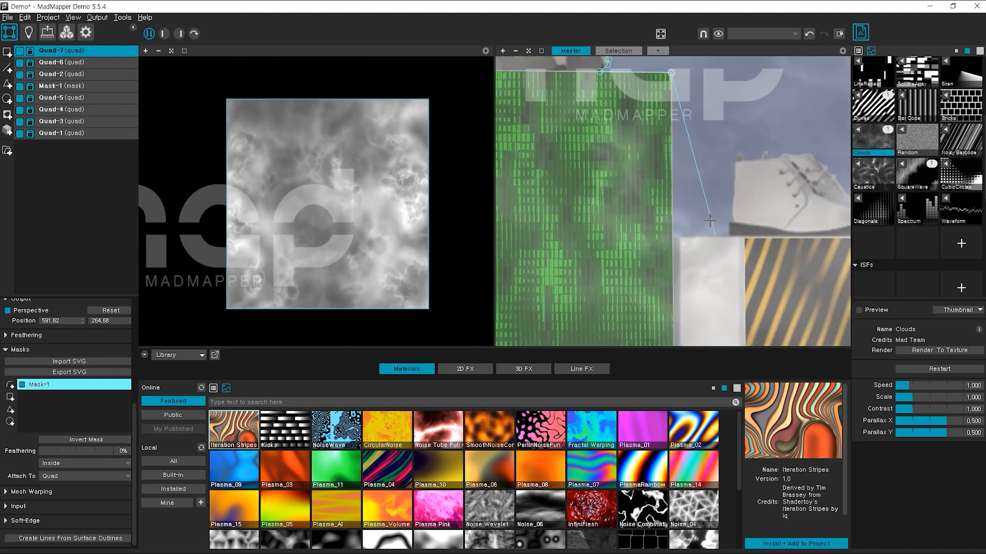
pyautogui.scroll(4, 718, 278)
pyautogui.click(641, 245)
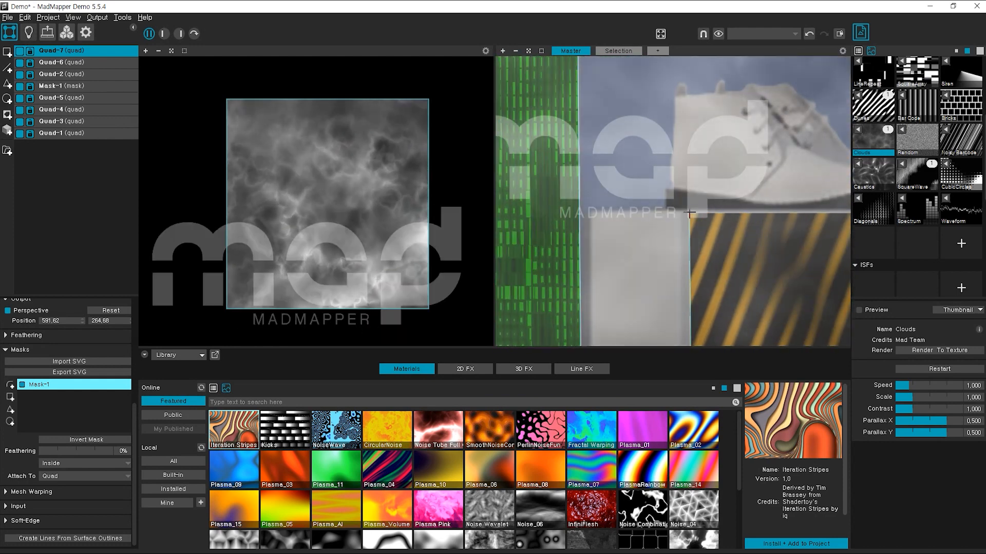
# Step: Trace the wall mask up the heel of the white shoe and around the tab at its upper edge
pyautogui.click(670, 159)
pyautogui.click(670, 155)
pyautogui.click(673, 140)
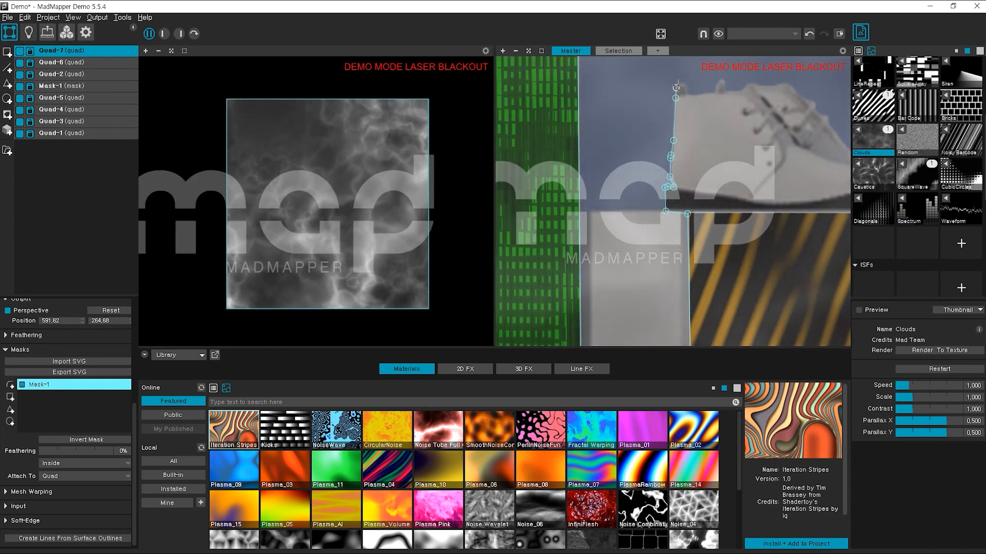
pyautogui.click(676, 98)
pyautogui.click(676, 87)
pyautogui.click(681, 84)
pyautogui.click(687, 86)
pyautogui.click(686, 97)
# Step: Continue the wall mask over the white shoe's lacing and down around its toe to the sole
pyautogui.click(792, 80)
pyautogui.click(811, 93)
pyautogui.click(815, 100)
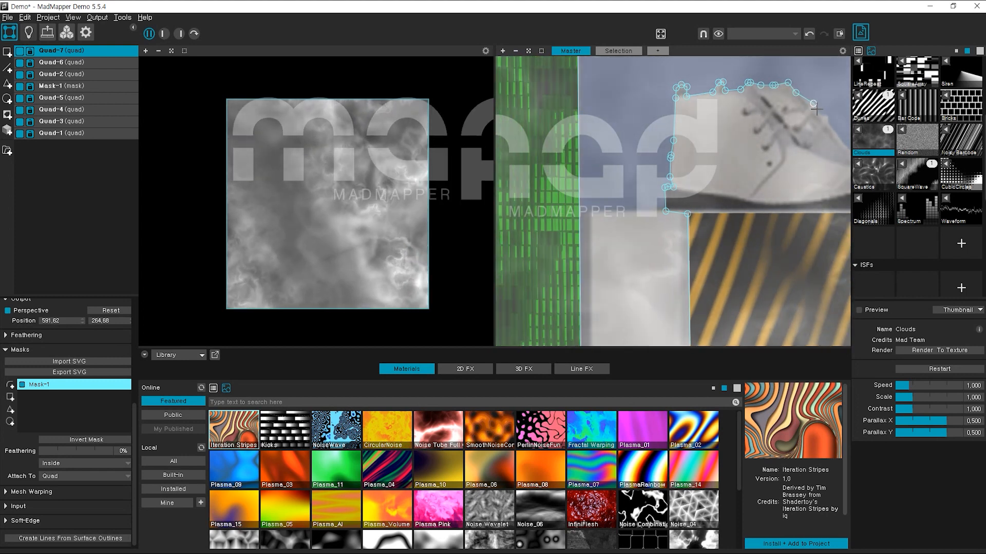
pyautogui.click(823, 104)
pyautogui.click(833, 109)
pyautogui.click(832, 117)
pyautogui.scroll(-4, 728, 144)
pyautogui.scroll(5, 796, 141)
pyautogui.click(651, 178)
pyautogui.click(656, 189)
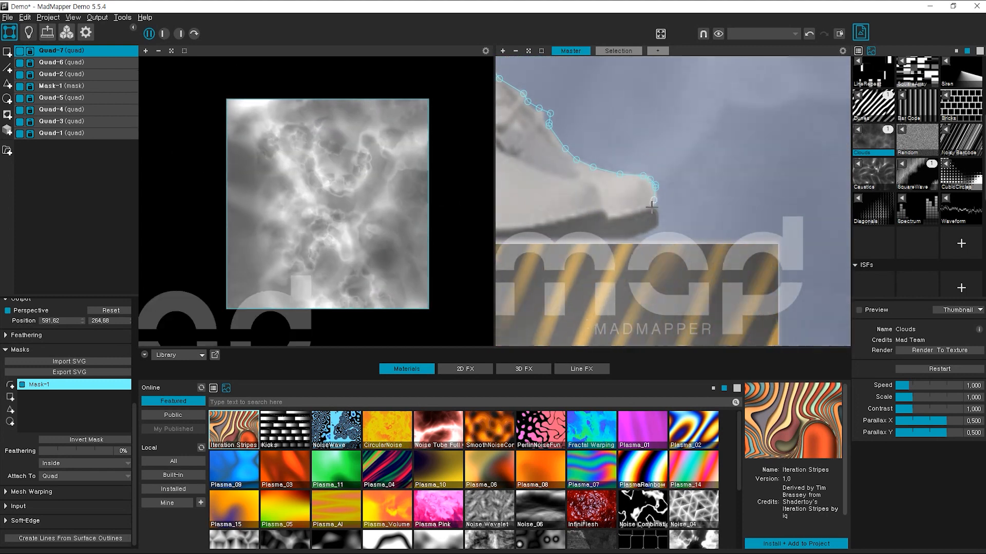
pyautogui.click(657, 206)
pyautogui.click(659, 221)
# Step: Continue the wall mask down the orange-striped box and close it so the Clouds cover only the wall
pyautogui.scroll(-5, 659, 229)
pyautogui.moveTo(712, 225); pyautogui.dragTo(746, 16)
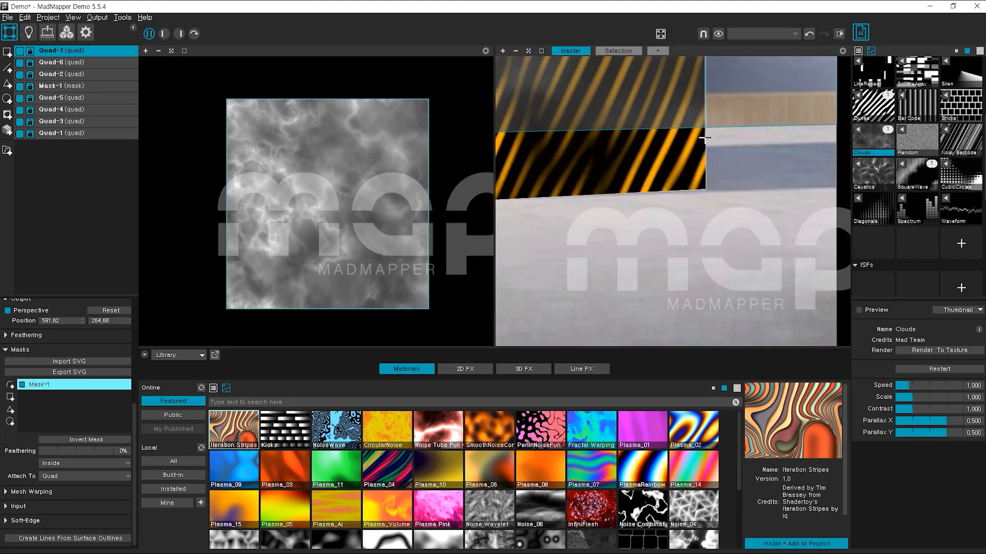
pyautogui.scroll(5, 554, 169)
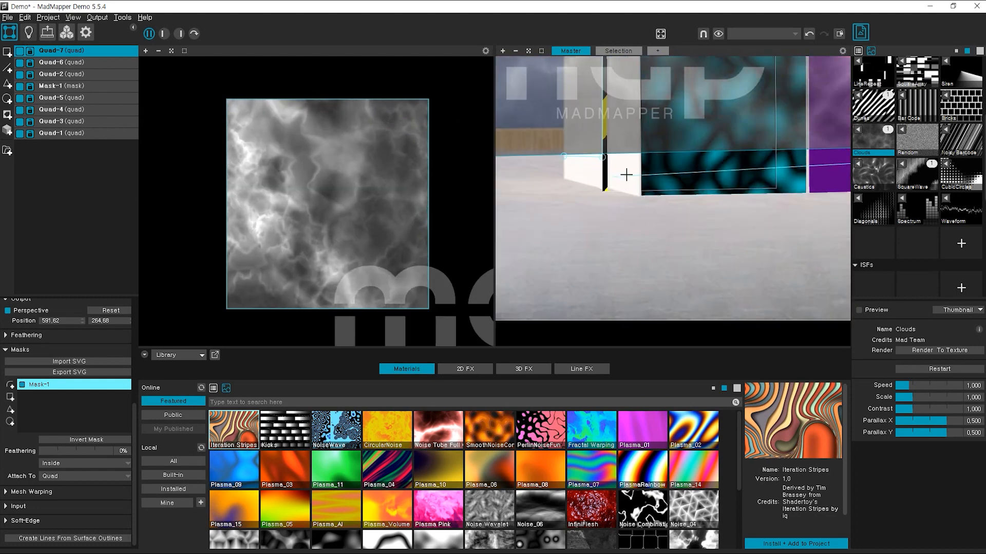
pyautogui.moveTo(570, 178); pyautogui.dragTo(667, 199)
pyautogui.click(660, 182)
pyautogui.scroll(-8, 660, 190)
pyautogui.click(822, 186)
pyautogui.click(822, 185)
pyautogui.scroll(5, 695, 290)
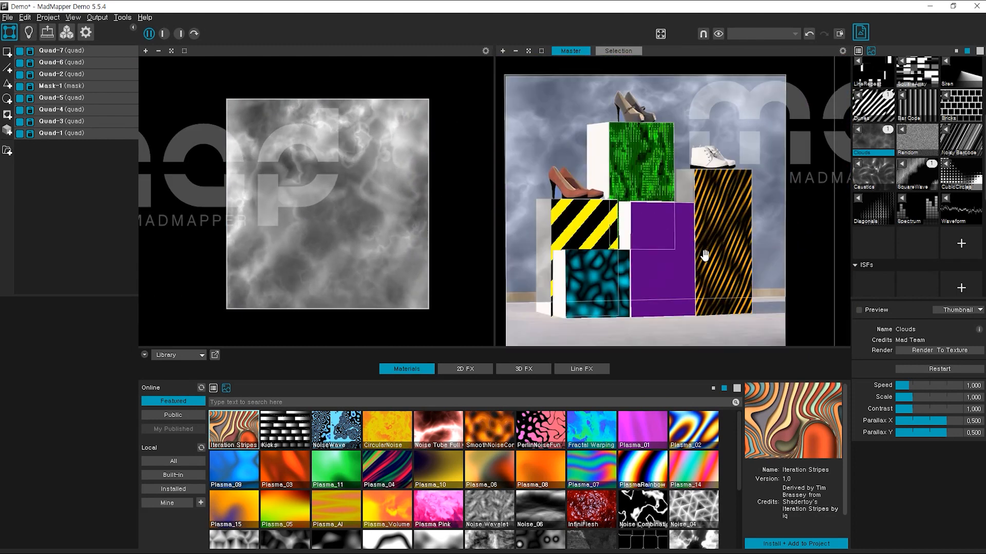
# Step: Add a quad mask to the Clouds quad and fit it over the white side face of the yellow-striped box
pyautogui.click(593, 184)
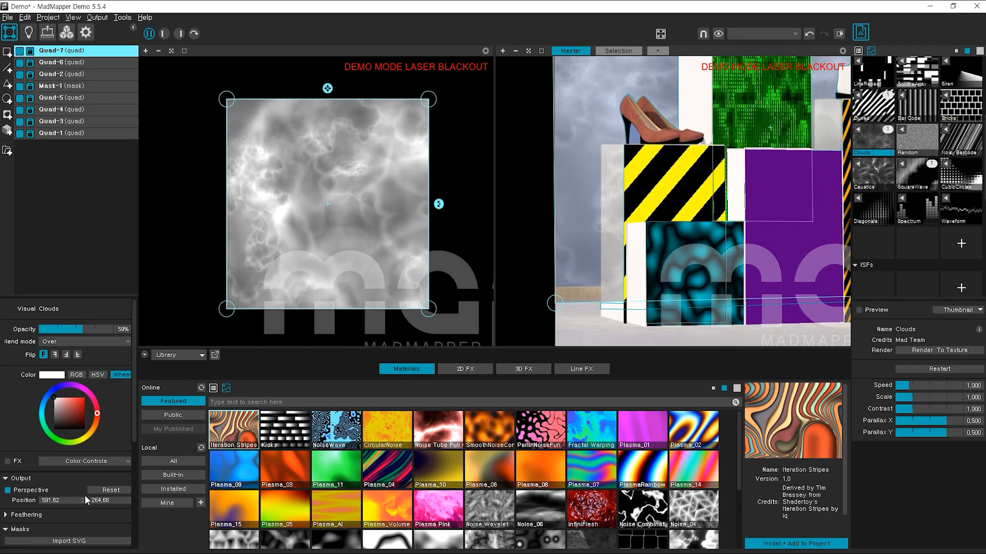
pyautogui.scroll(-4, 700, 144)
pyautogui.scroll(4, 668, 163)
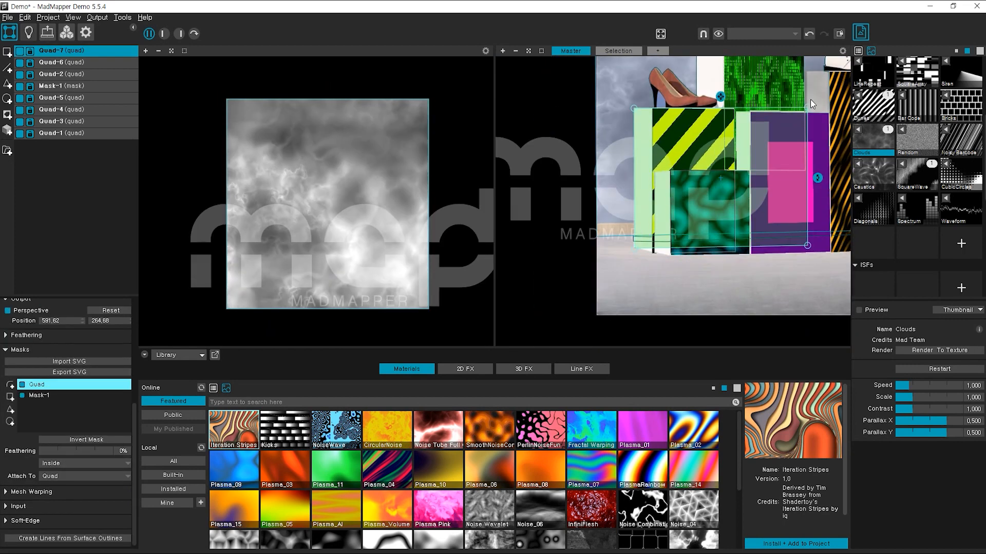
pyautogui.moveTo(806, 109); pyautogui.dragTo(653, 109)
pyautogui.moveTo(807, 246); pyautogui.dragTo(652, 252)
pyautogui.scroll(4, 647, 249)
pyautogui.scroll(-3, 747, 297)
pyautogui.scroll(3, 683, 299)
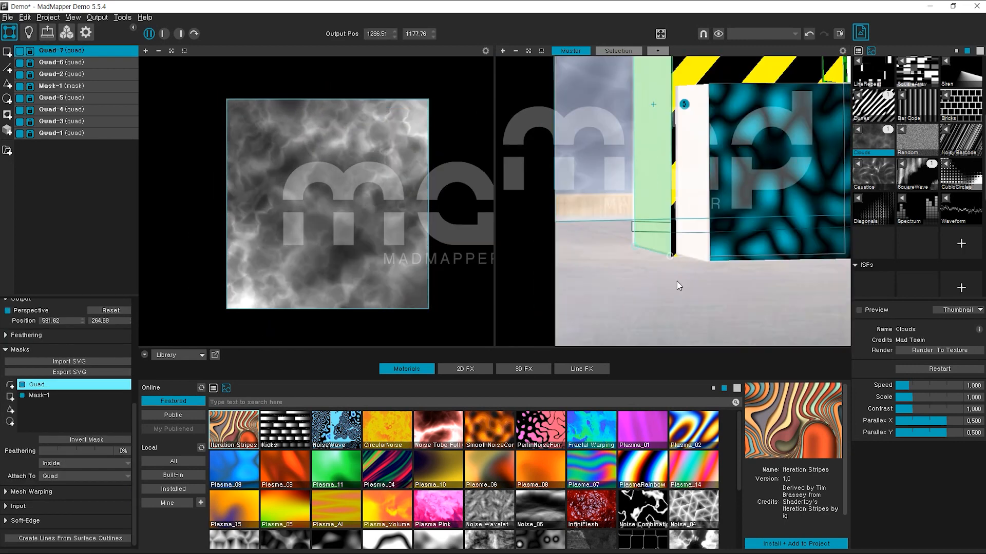
pyautogui.scroll(-4, 683, 300)
pyautogui.scroll(4, 728, 103)
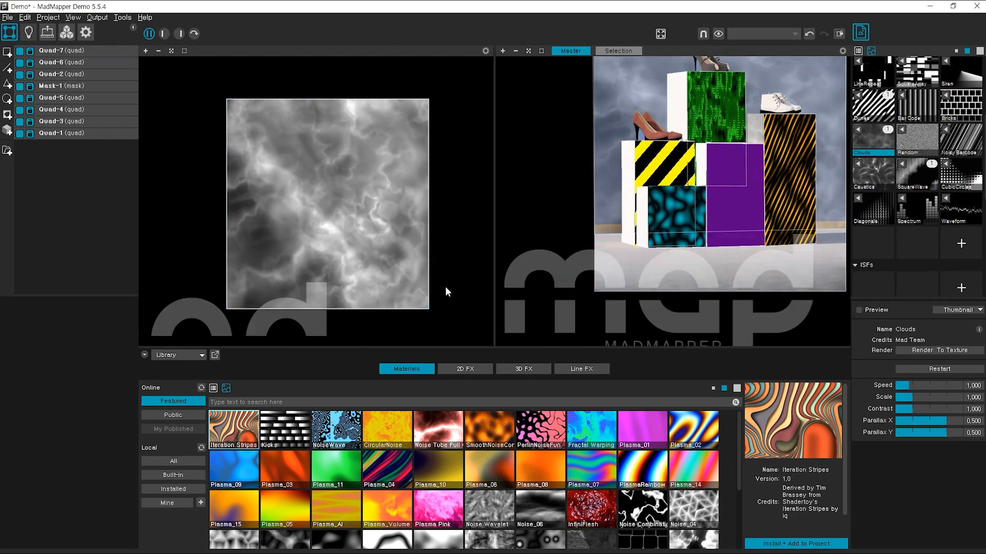
# Step: Set the contrast of the Clouds material to about 2.64
pyautogui.moveTo(909, 409); pyautogui.dragTo(940, 409)
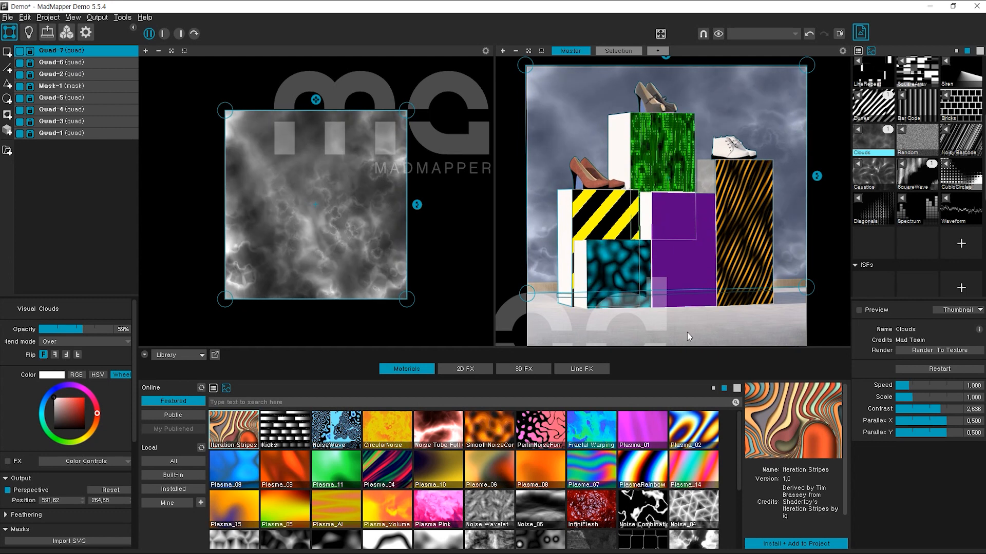
# Step: Add another quad for the floor and assign the Siren material to it
pyautogui.click(686, 332)
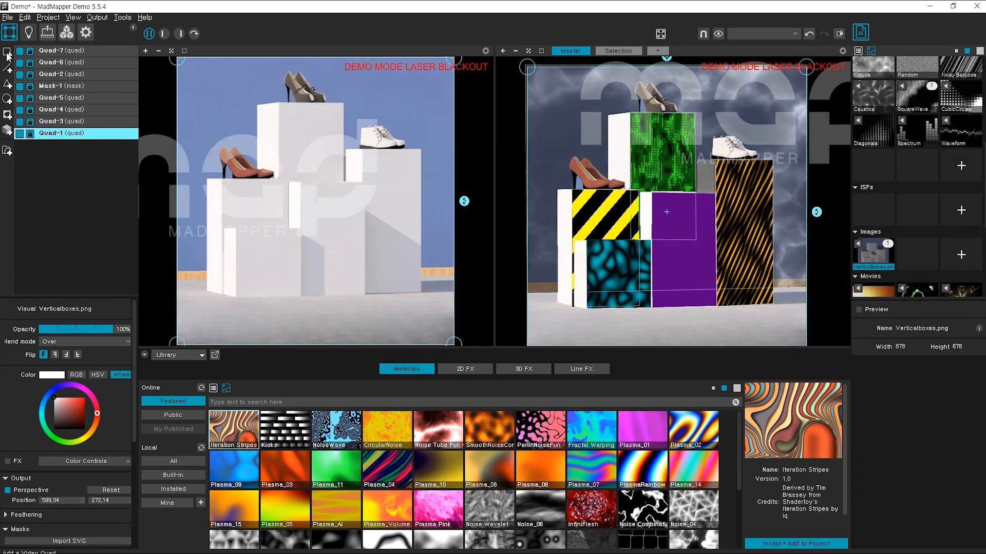
pyautogui.click(7, 54)
pyautogui.scroll(5, 955, 170)
pyautogui.click(955, 165)
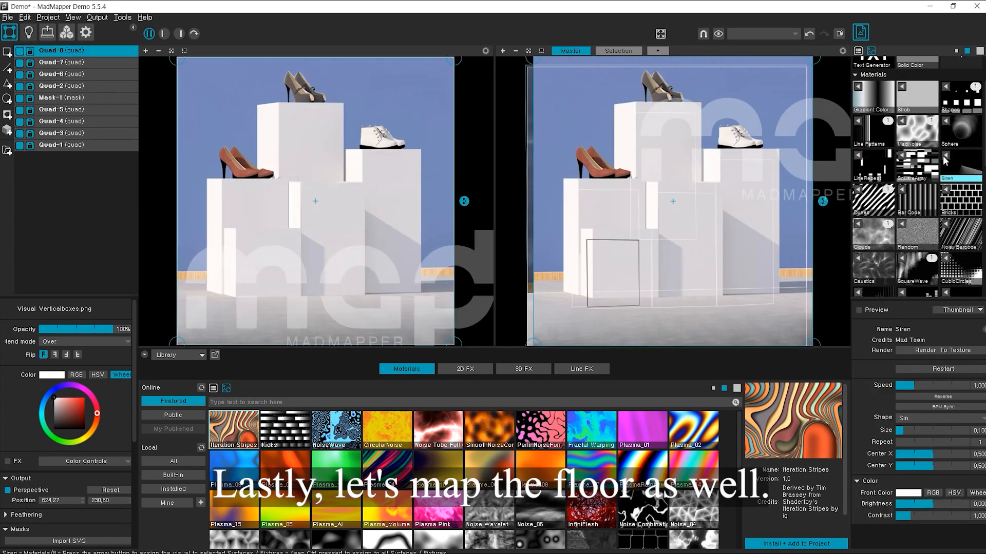
pyautogui.click(945, 155)
# Step: Fit the corners of the Siren quad to the floor area beneath and in front of the boxes
pyautogui.scroll(-3, 656, 159)
pyautogui.moveTo(700, 241); pyautogui.dragTo(694, 251)
pyautogui.moveTo(766, 293); pyautogui.dragTo(765, 292)
pyautogui.scroll(5, 563, 292)
pyautogui.moveTo(564, 292); pyautogui.dragTo(722, 323)
pyautogui.scroll(-1, 667, 328)
pyautogui.moveTo(609, 330); pyautogui.dragTo(659, 209)
# Step: Colour the Siren quad red and set the material's brightness to about 0.65
pyautogui.click(74, 405)
pyautogui.moveTo(73, 406); pyautogui.dragTo(85, 396)
pyautogui.moveTo(930, 504); pyautogui.dragTo(957, 505)
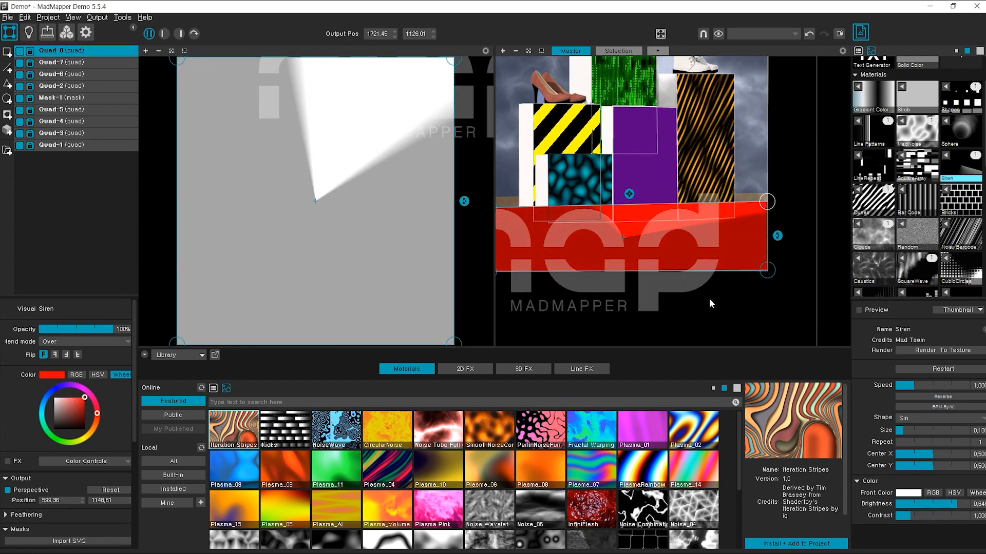
# Step: Make the red Siren quad translucent so the floor shows through it
pyautogui.moveTo(525, 209); pyautogui.dragTo(574, 224)
pyautogui.scroll(3, 574, 224)
pyautogui.scroll(-3, 25, 392)
pyautogui.scroll(3, 67, 326)
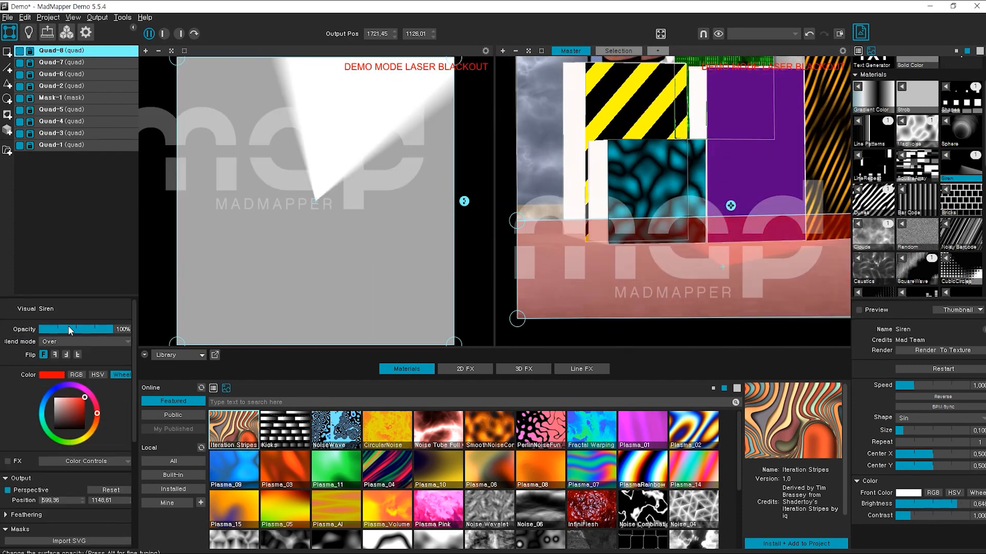
# Step: Trace a mask on the Siren quad along the base edges of the boxes
pyautogui.scroll(-3, 51, 513)
pyautogui.scroll(2, 534, 278)
pyautogui.click(576, 193)
pyautogui.click(576, 241)
pyautogui.click(646, 265)
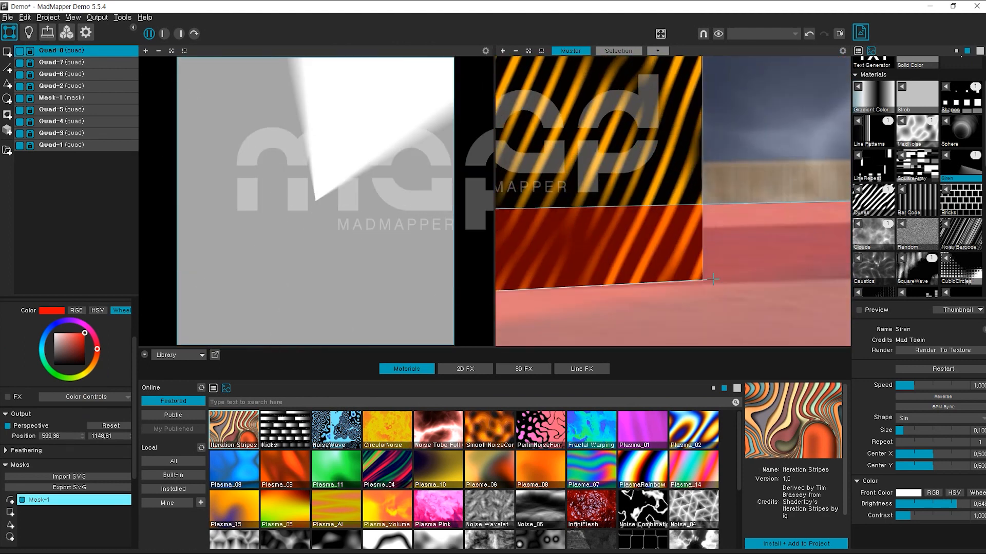
pyautogui.scroll(-5, 803, 214)
pyautogui.scroll(3, 714, 246)
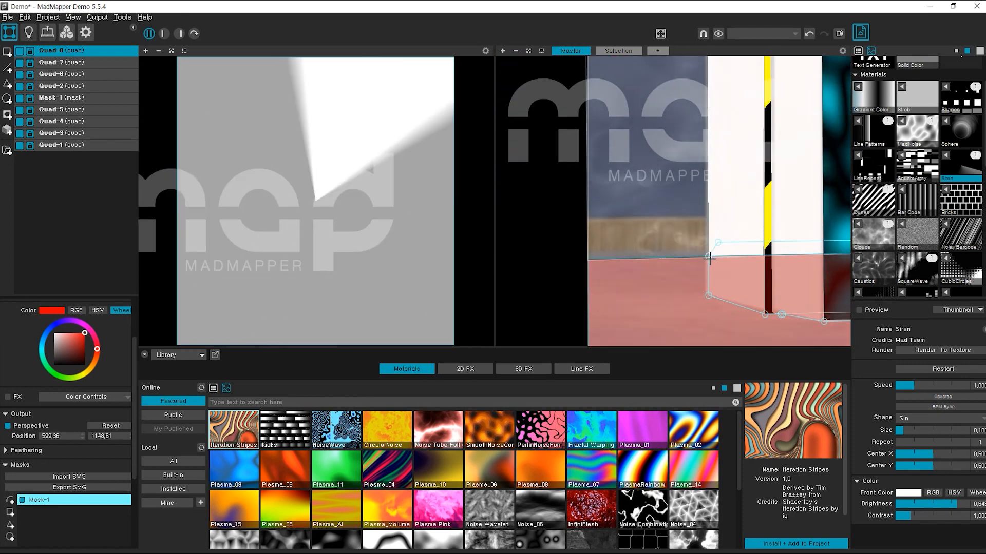